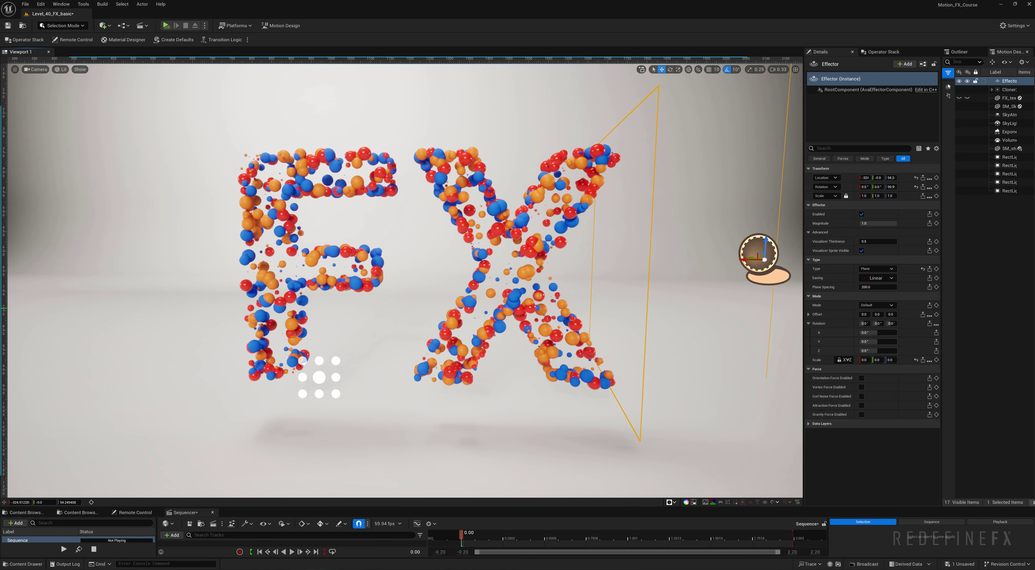
- Slide the effector plane back and forth across the FX text to preview the sphere reveal
drag(742, 261, 691, 277)
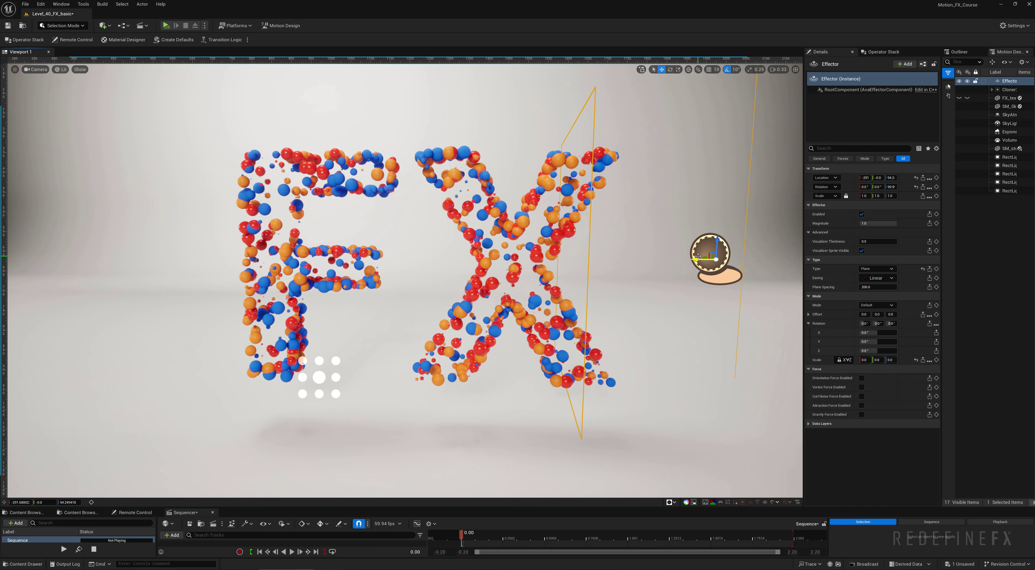
drag(698, 256, 706, 244)
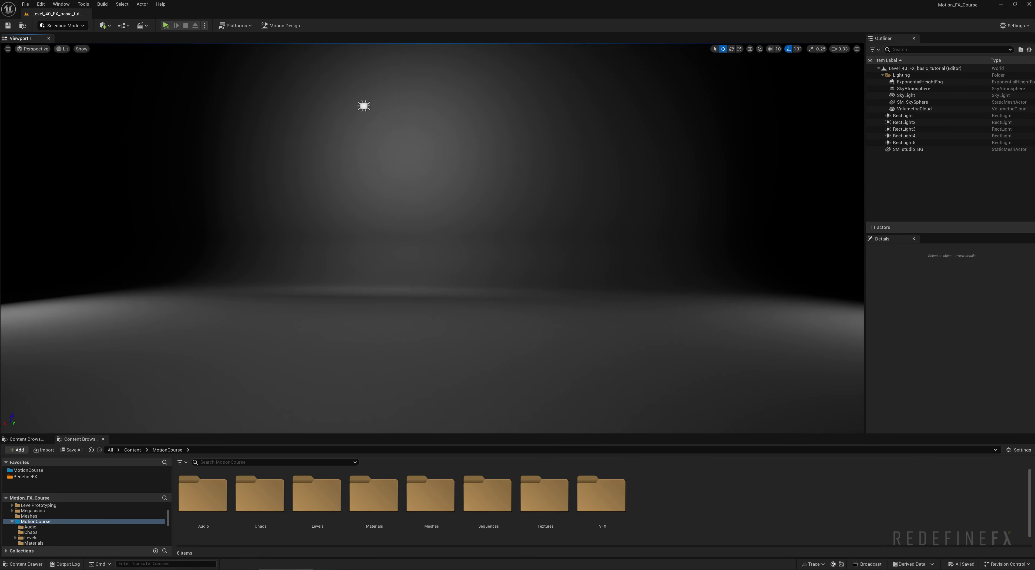
- Switch the editor to the Motion Design layout and pick the Text Actor to place
right_drag(287, 65, 287, 48)
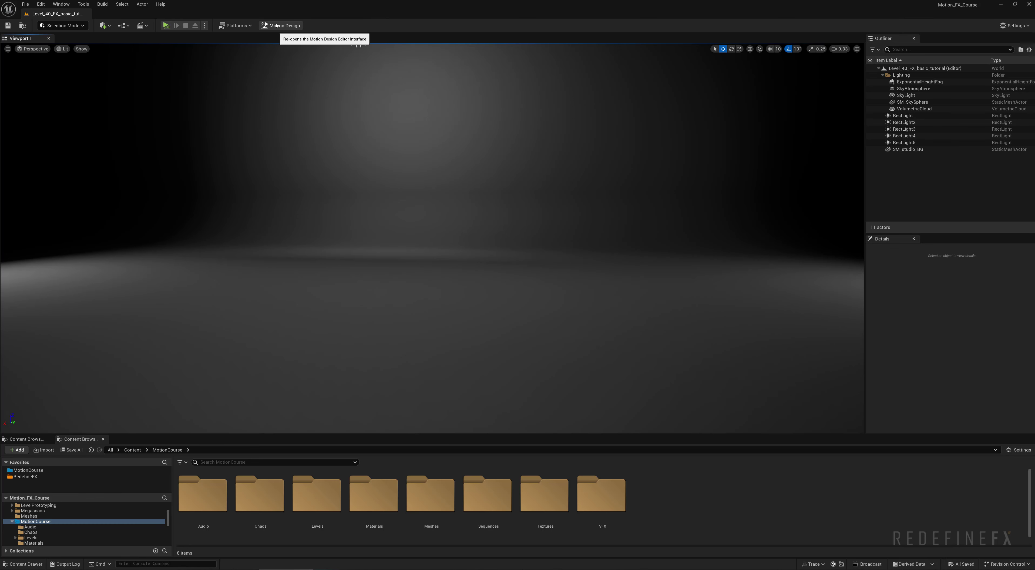
click(285, 27)
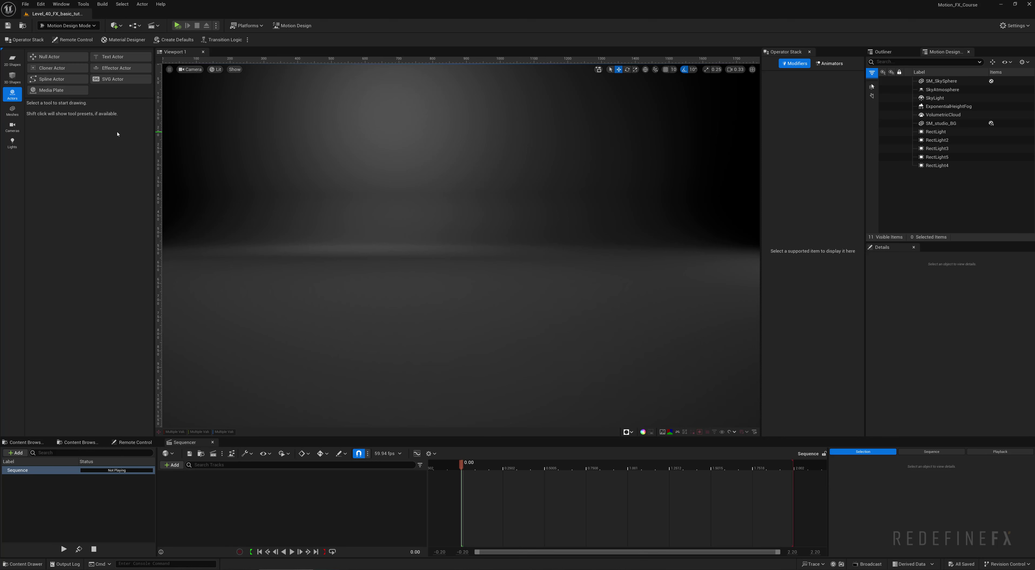
click(109, 58)
- Place the Text actor at the world origin and dock the Details panel beside the viewport
click(441, 288)
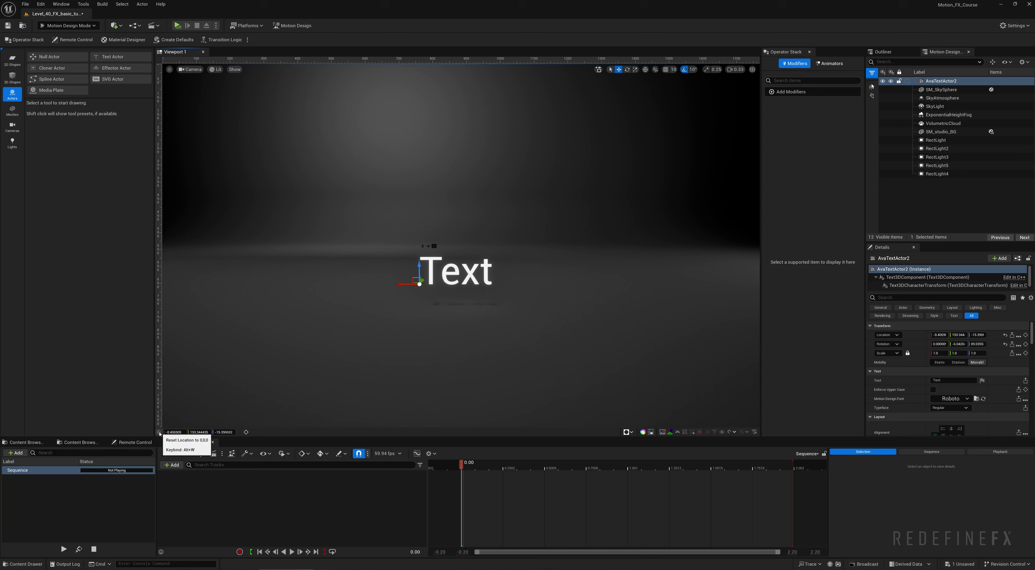
click(159, 433)
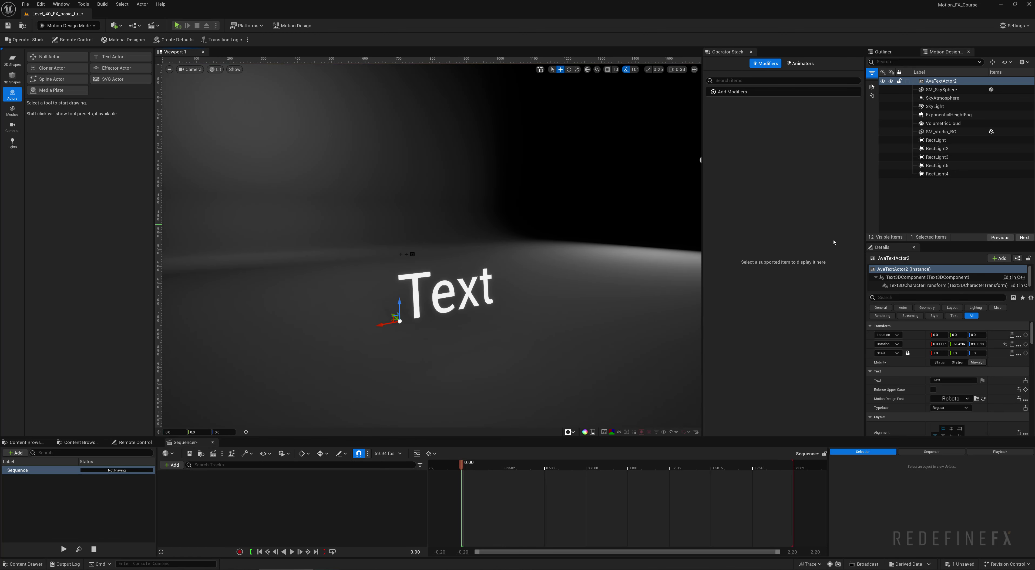
drag(881, 248, 780, 60)
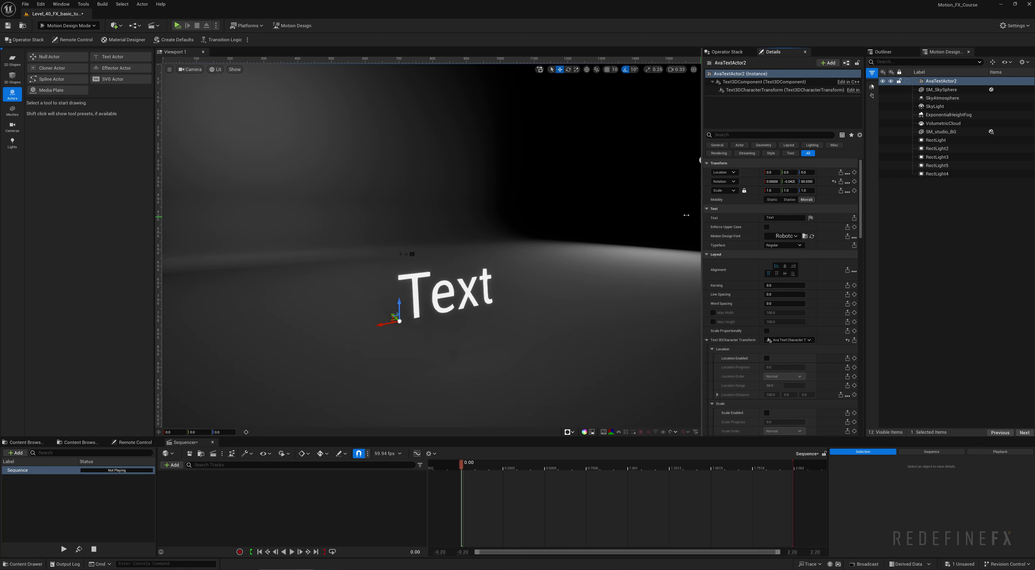
drag(686, 216, 672, 216)
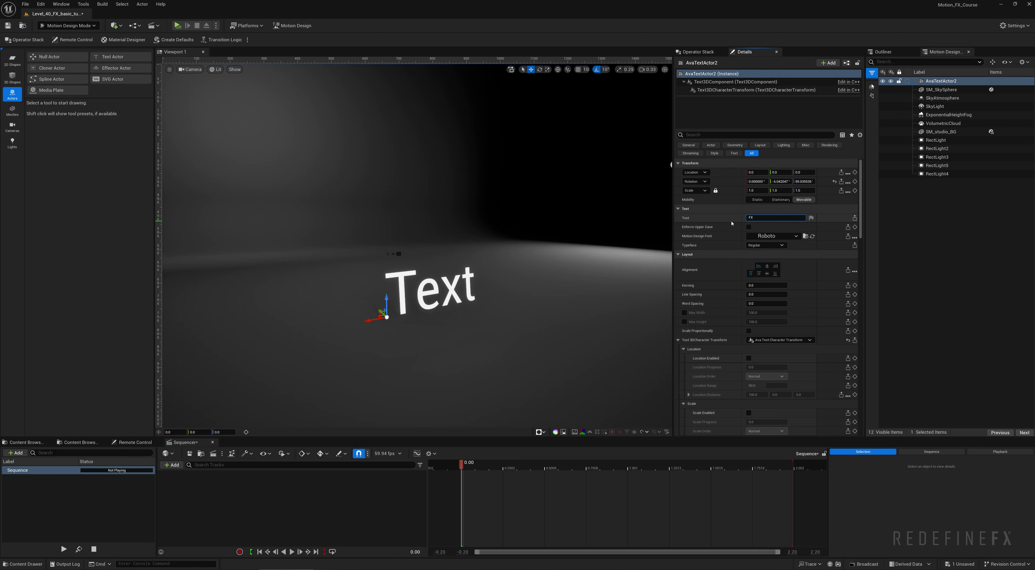
- Set the text to FX with the Bold typeface, center-aligned on its pivot
key(Return)
click(765, 245)
click(762, 258)
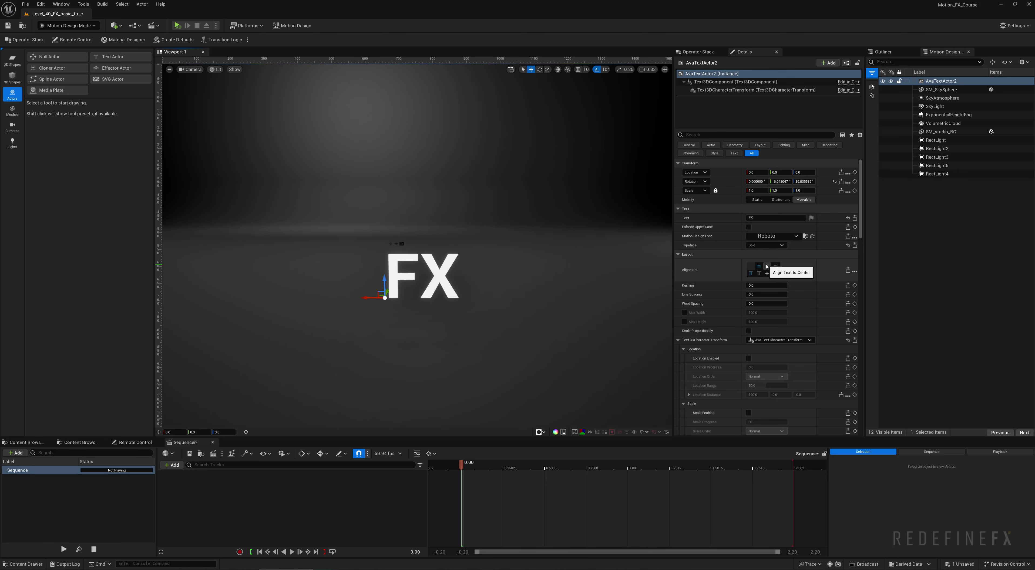
click(766, 266)
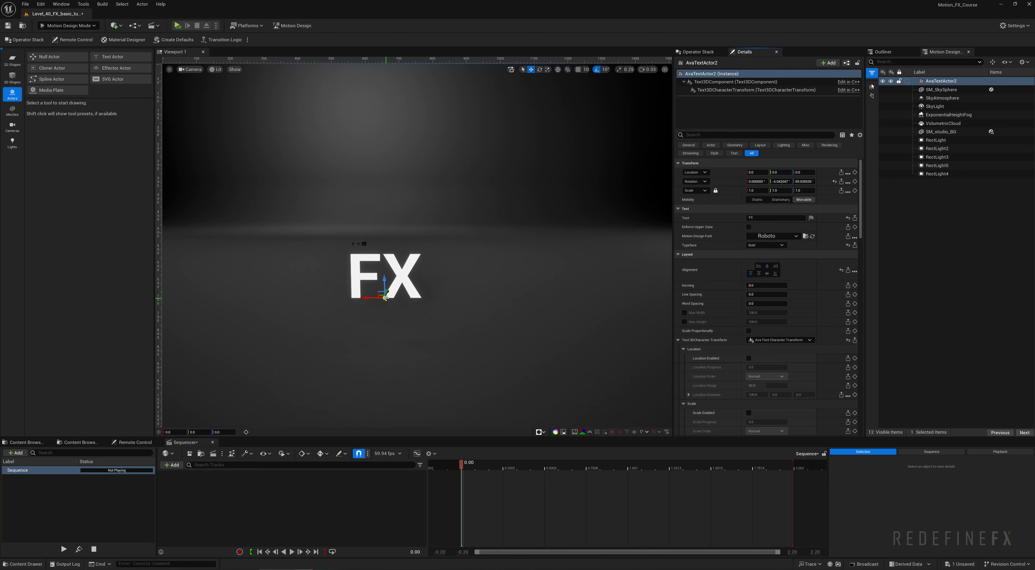
- Scale the FX text up to about 2.4 and set its extrusion to 10
key(r)
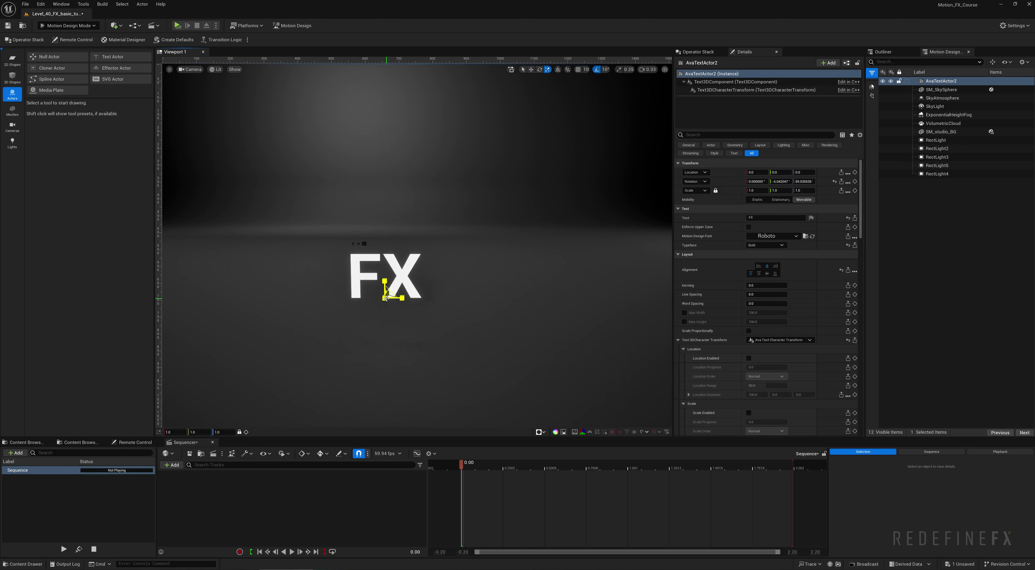
drag(387, 300, 418, 277)
scroll(678, 316, down, 6)
click(757, 304)
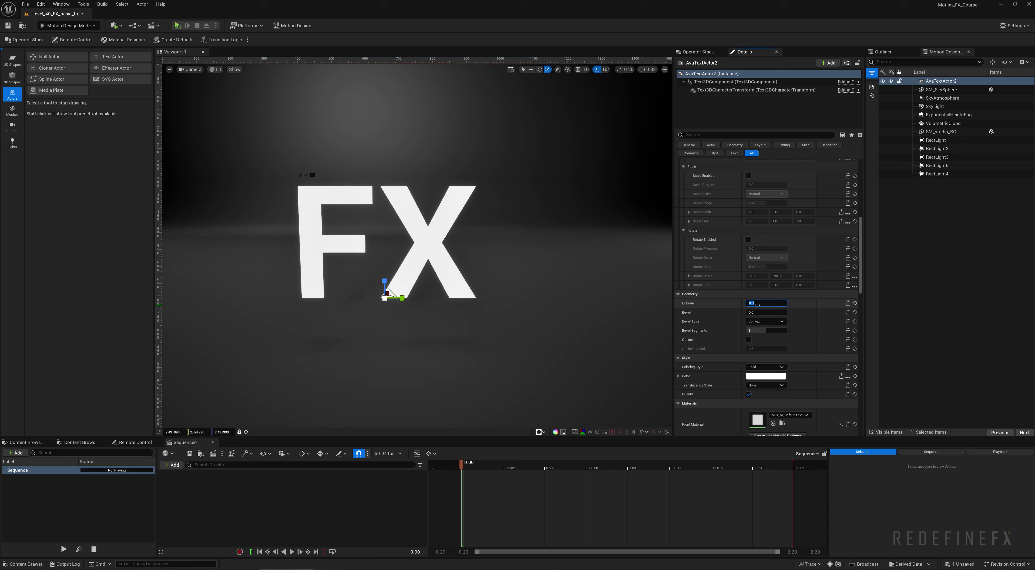
text(10)
key(Return)
- Turn off Is Unlit and colour the FX text blue
scroll(748, 341, down, 3)
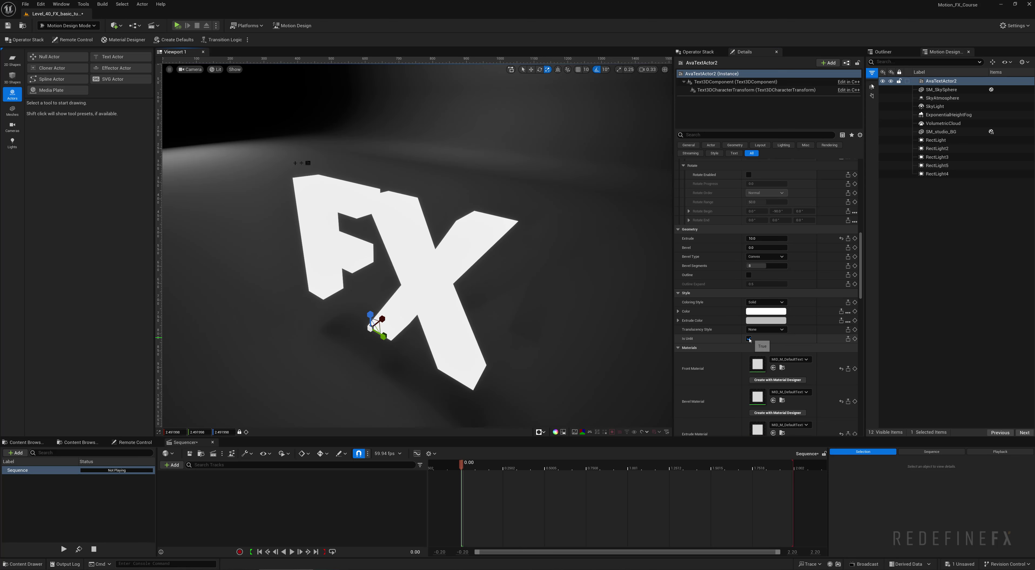
click(749, 339)
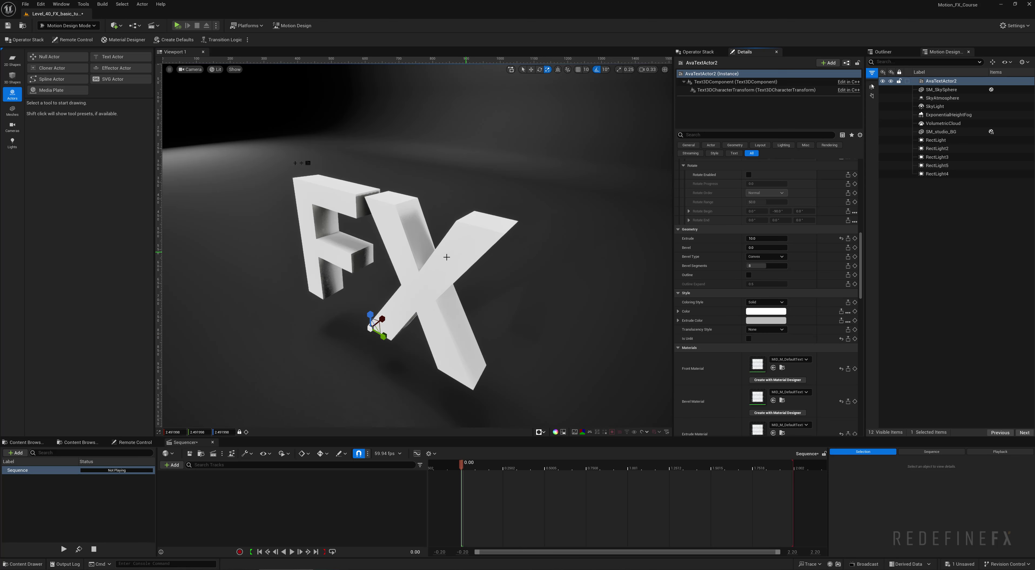
click(753, 312)
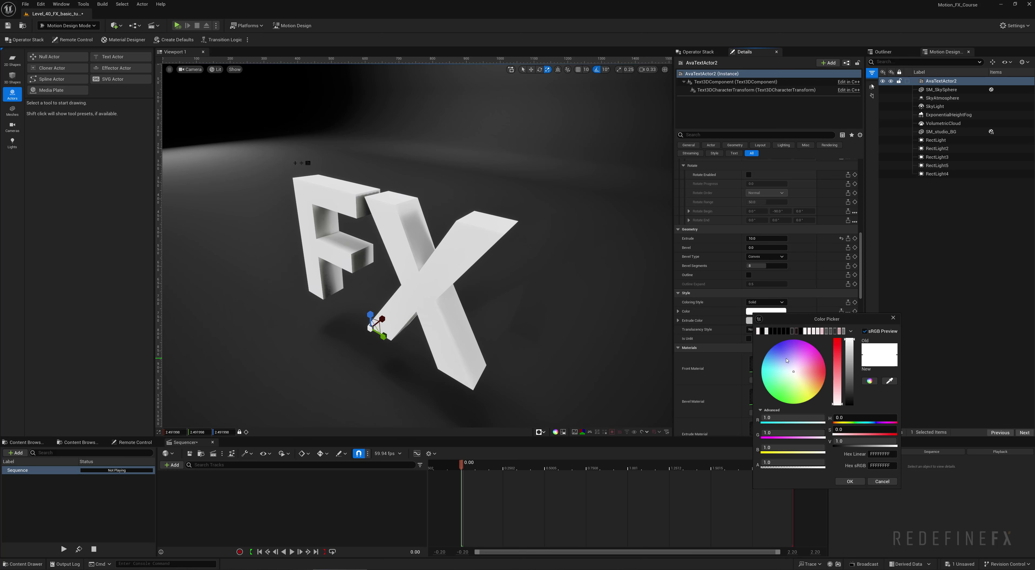
click(770, 348)
click(848, 482)
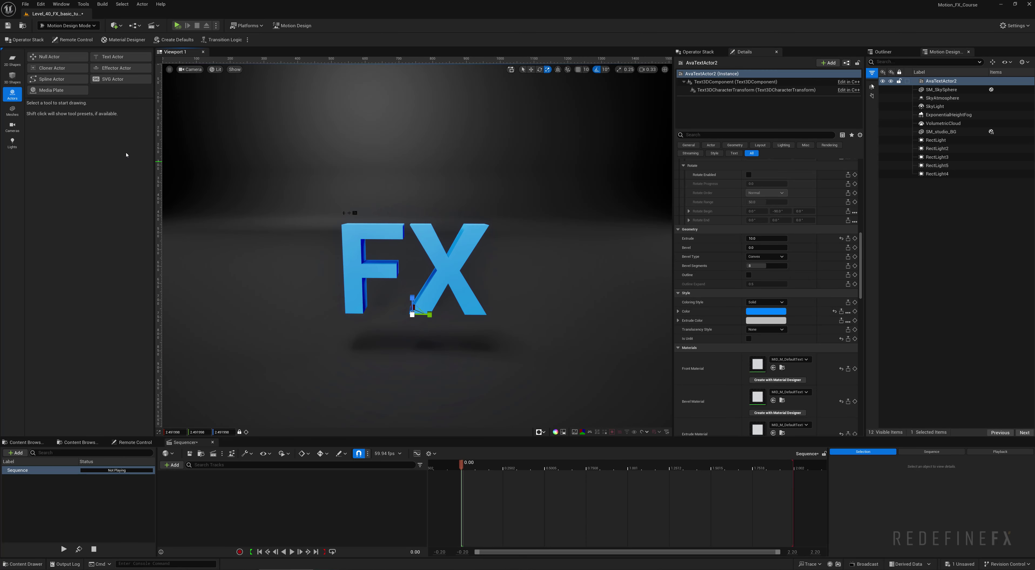
- Place Cloner2 at the world origin with zero rotation, frame it, and restore the Default Viewport
click(59, 71)
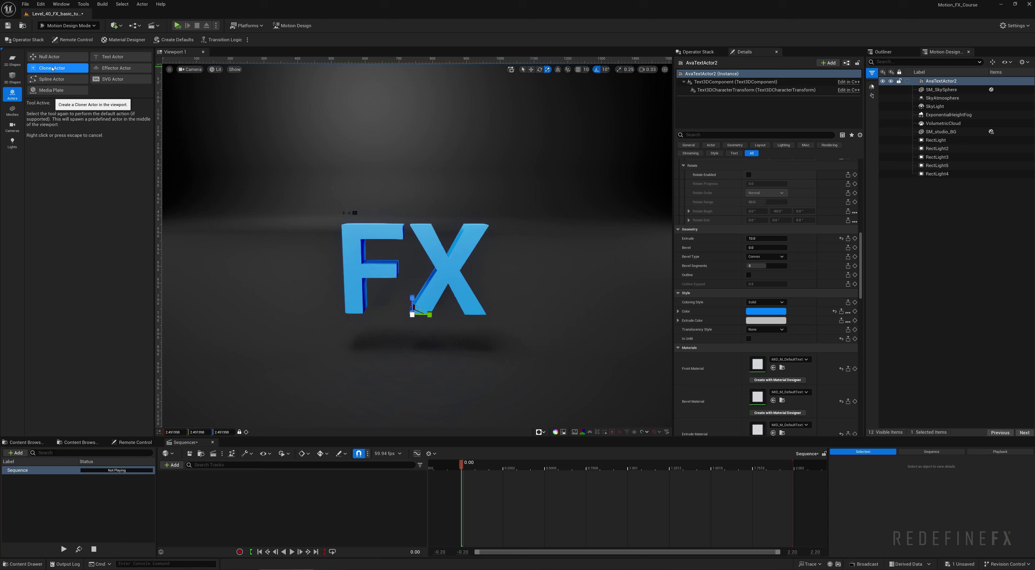
click(322, 277)
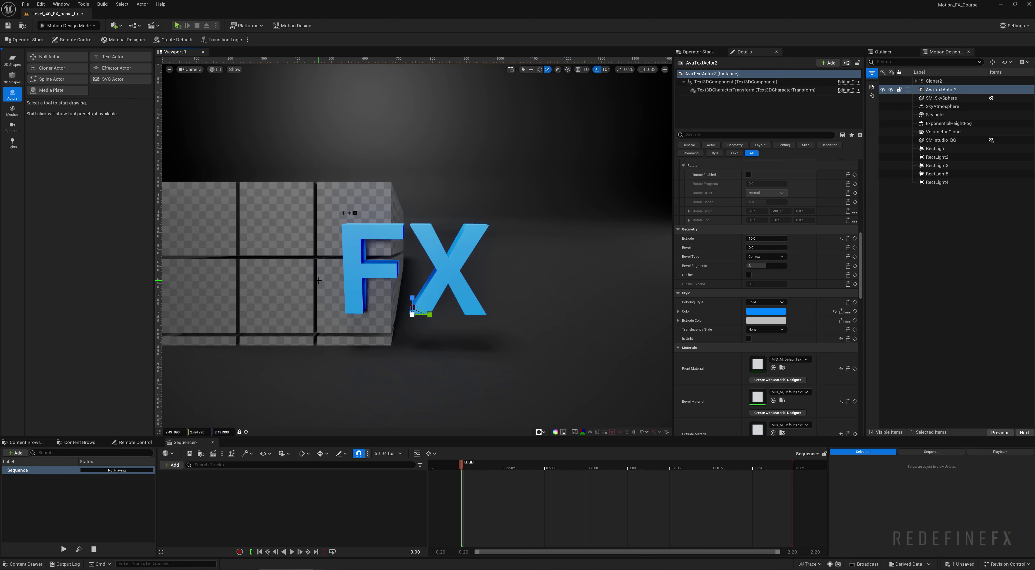
click(834, 184)
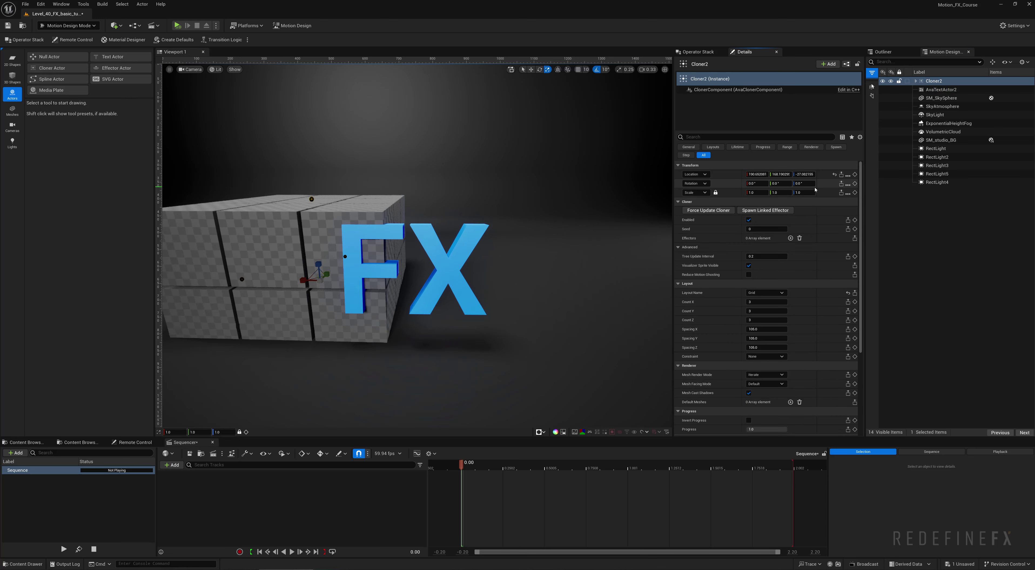
click(834, 175)
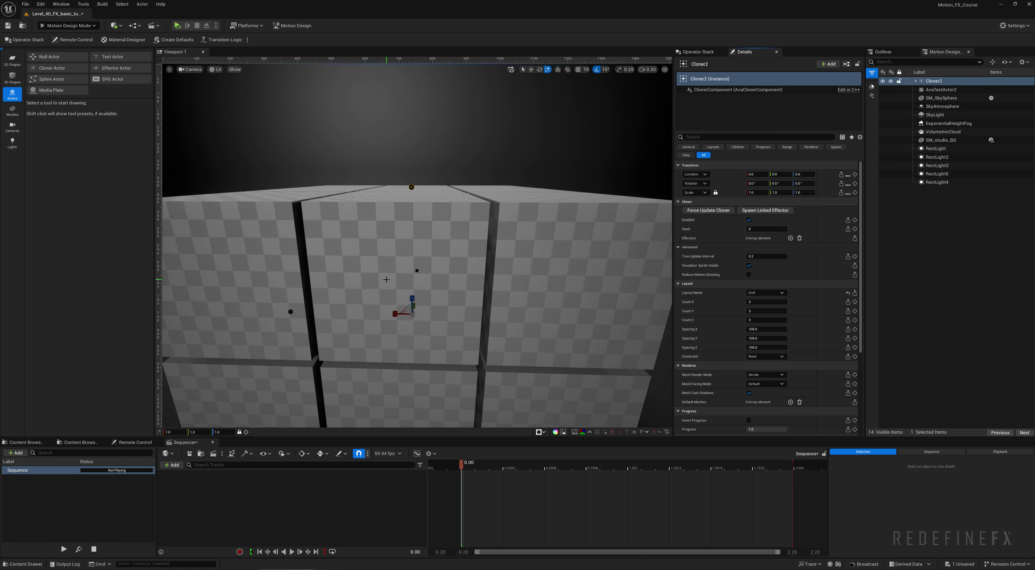
key(f)
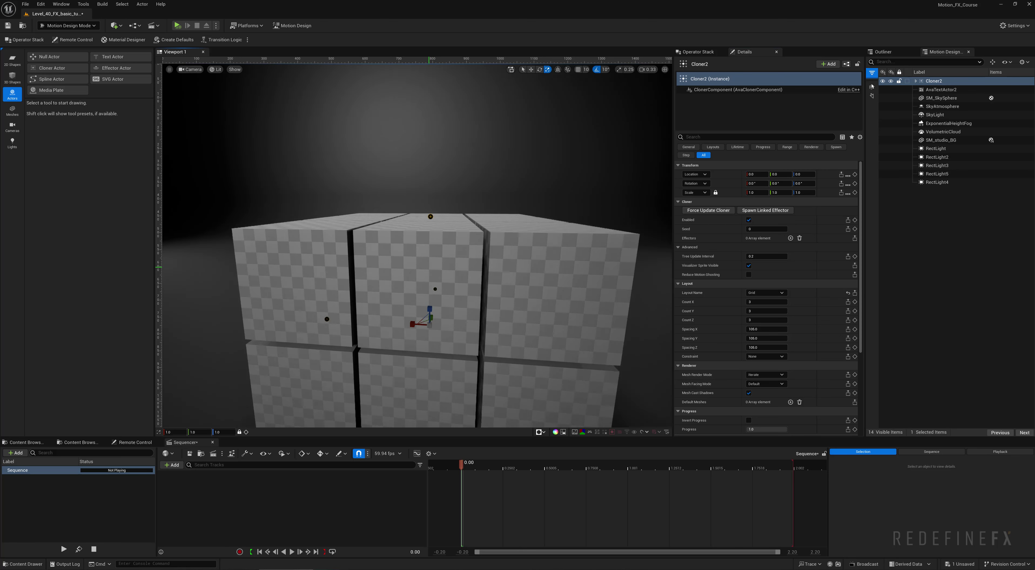
click(190, 69)
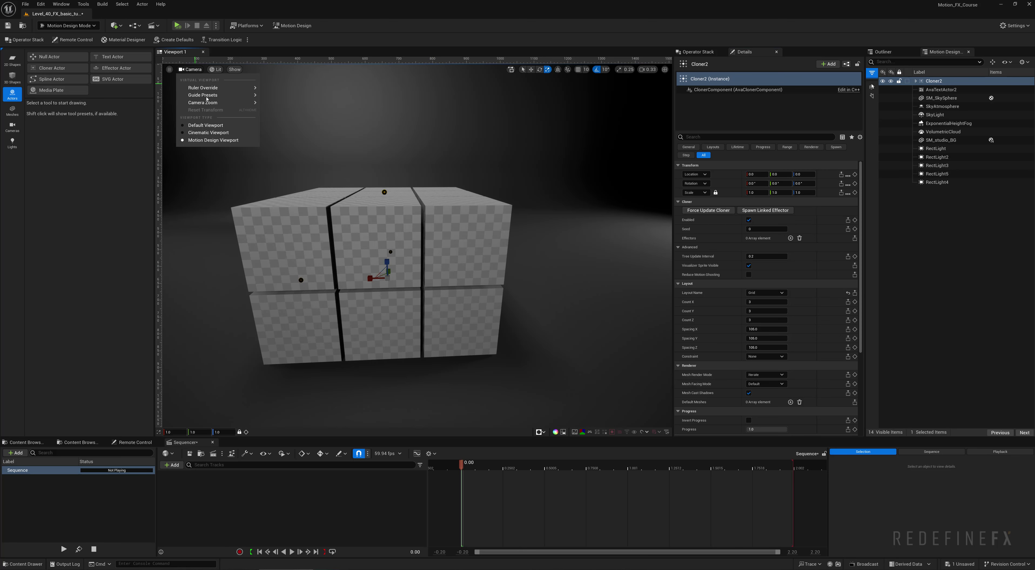
click(206, 126)
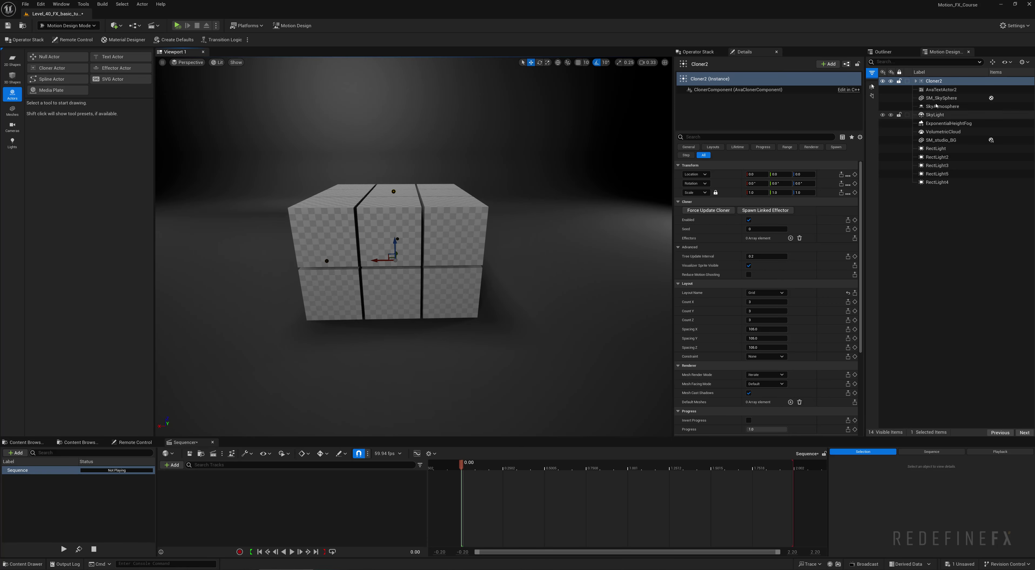
- Add a movable Sphere and parent it under Cloner2 in the Outliner
click(937, 90)
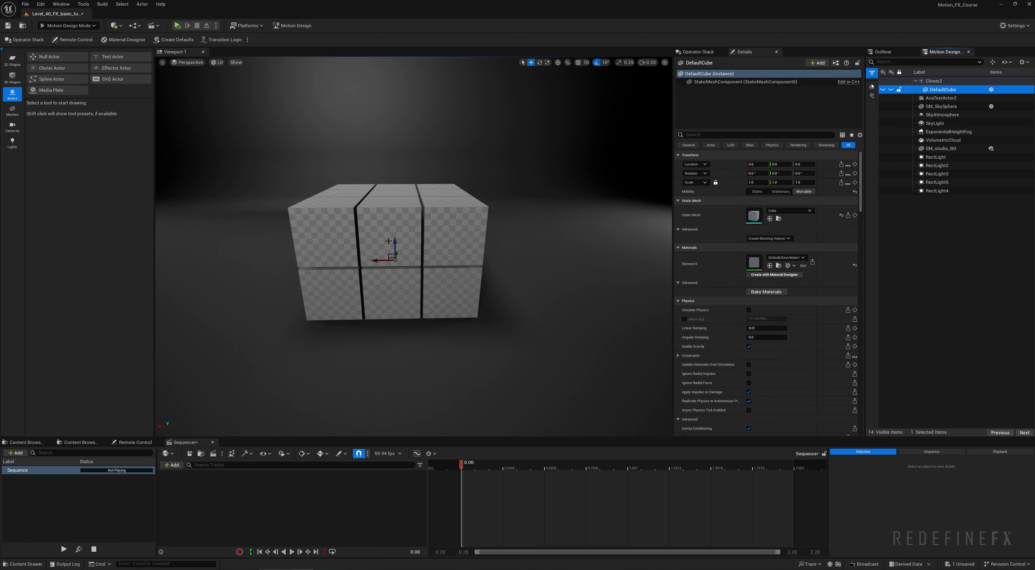
click(116, 26)
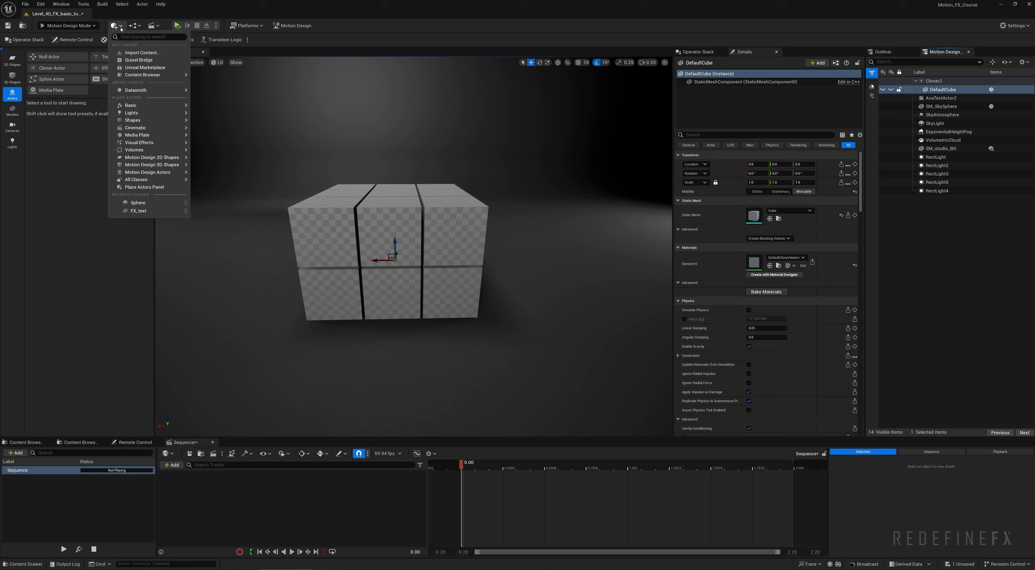
mouse_move(153, 120)
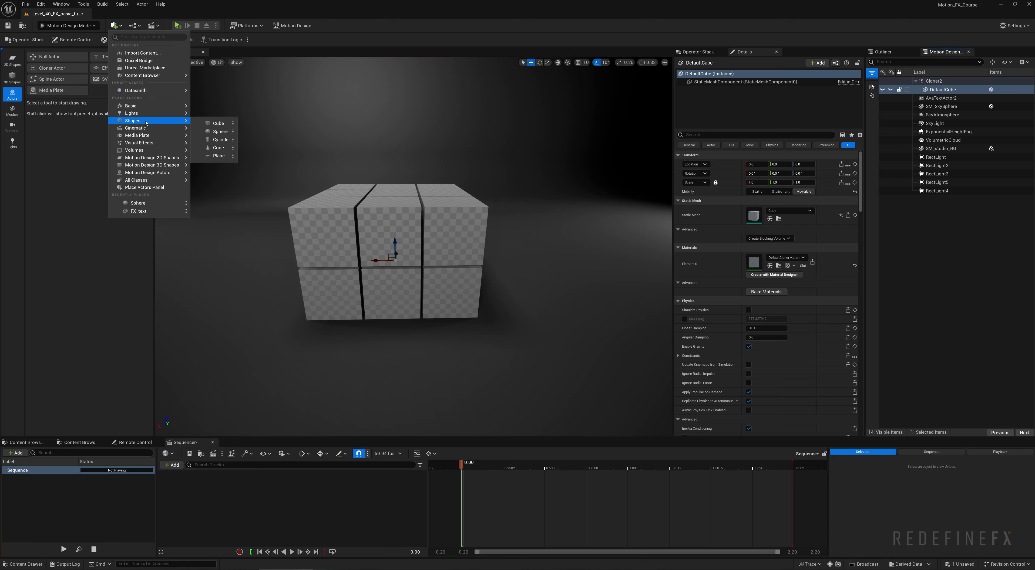
click(217, 132)
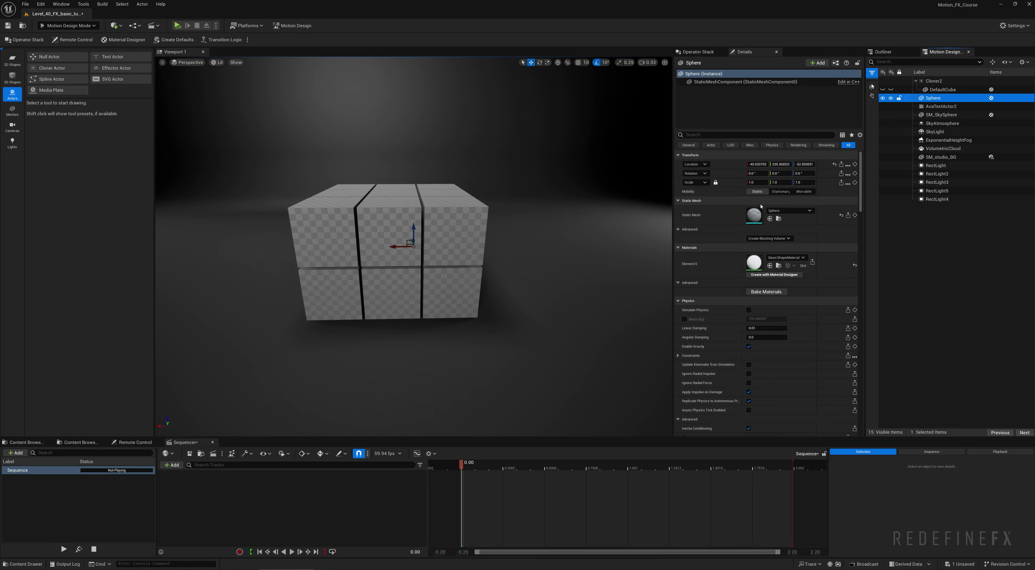
click(804, 191)
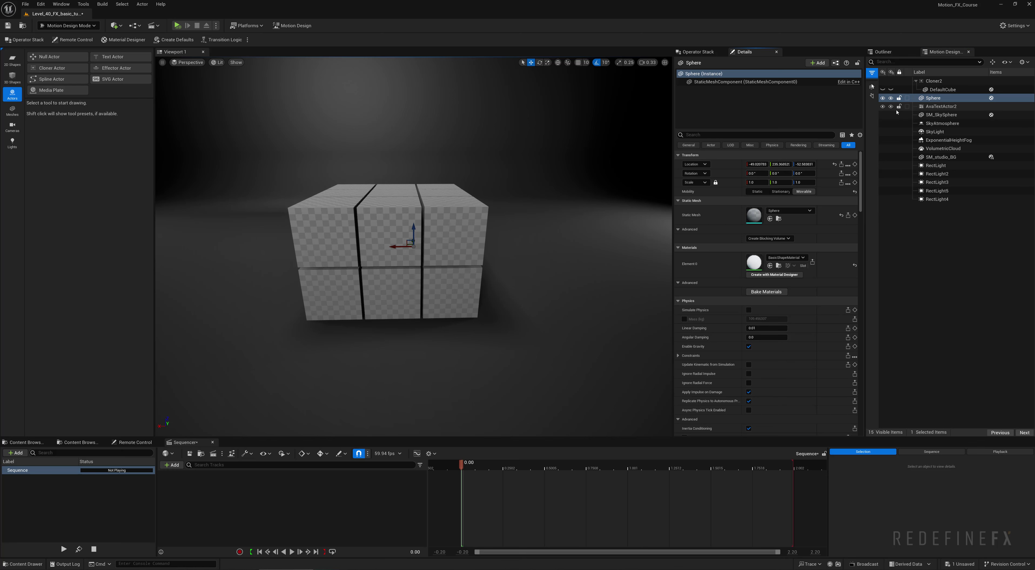
drag(934, 100, 933, 81)
key(f)
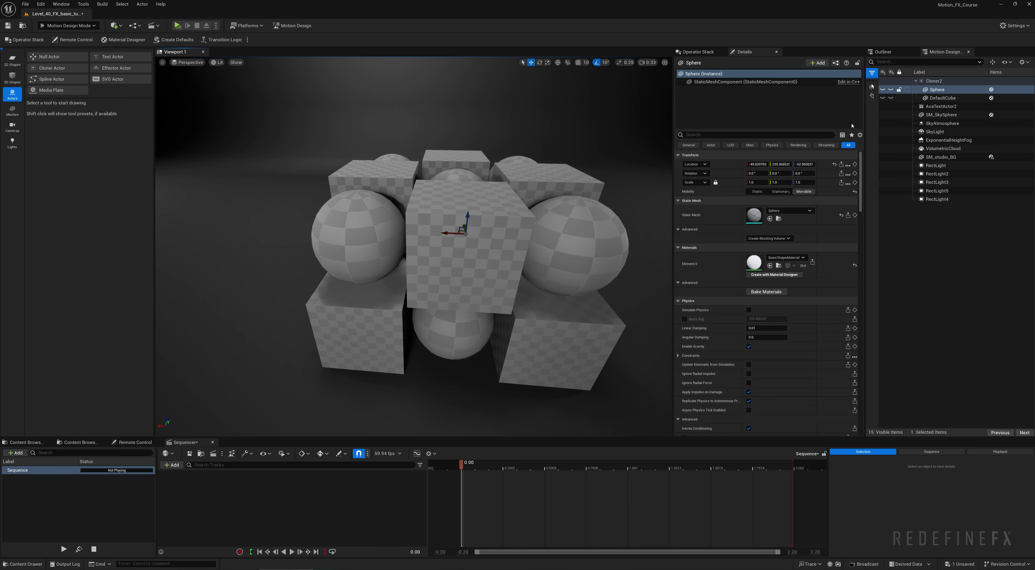
- Delete the DefaultCube and scale the Sphere to 0.1 on all axes
click(944, 99)
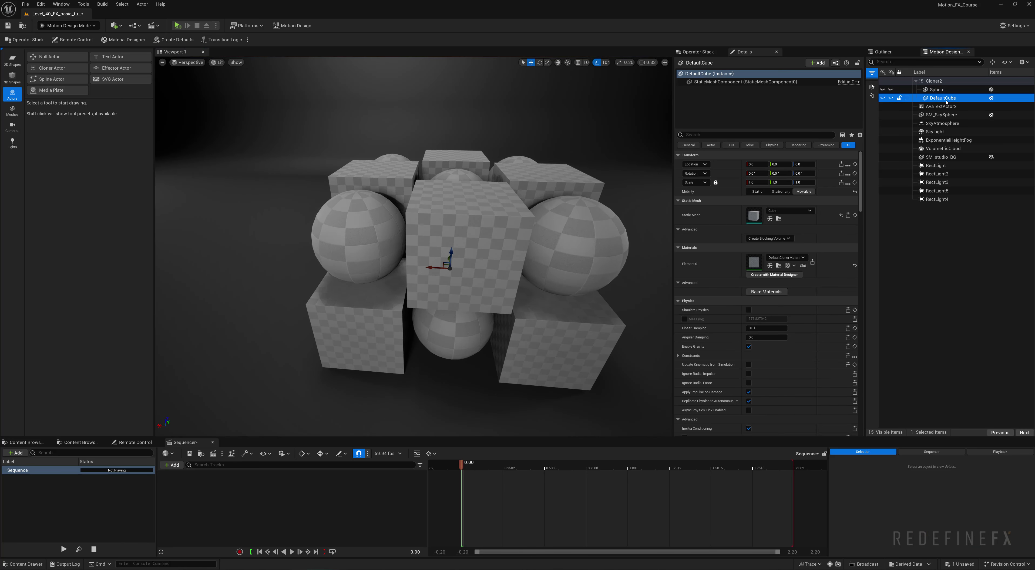
key(Delete)
key(Return)
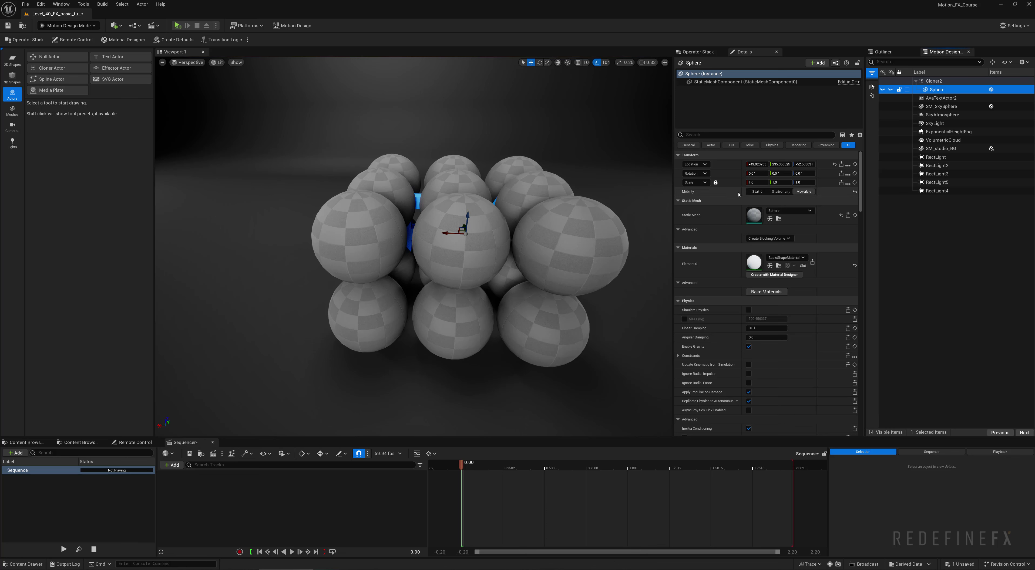
click(763, 182)
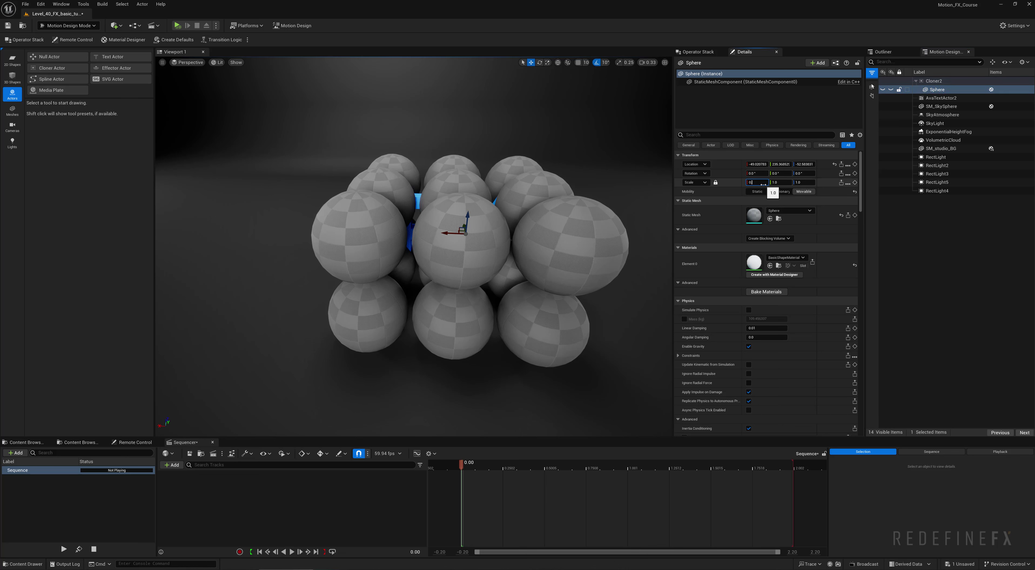
text(0.1)
key(Return)
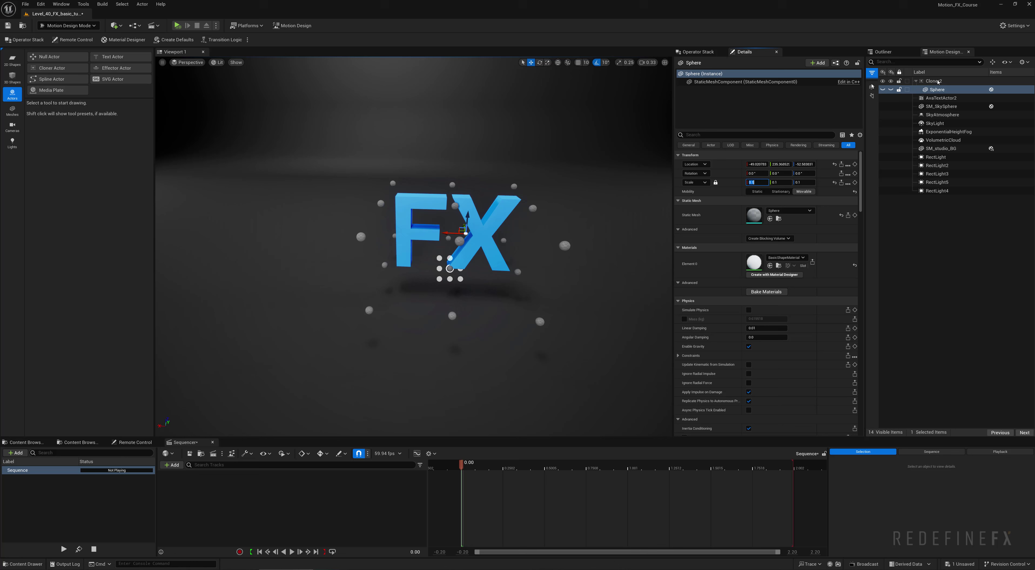
- Set Cloner2's layout to Mesh, sampling the FX text actor AvaTextActor2 with 100 clones
click(936, 82)
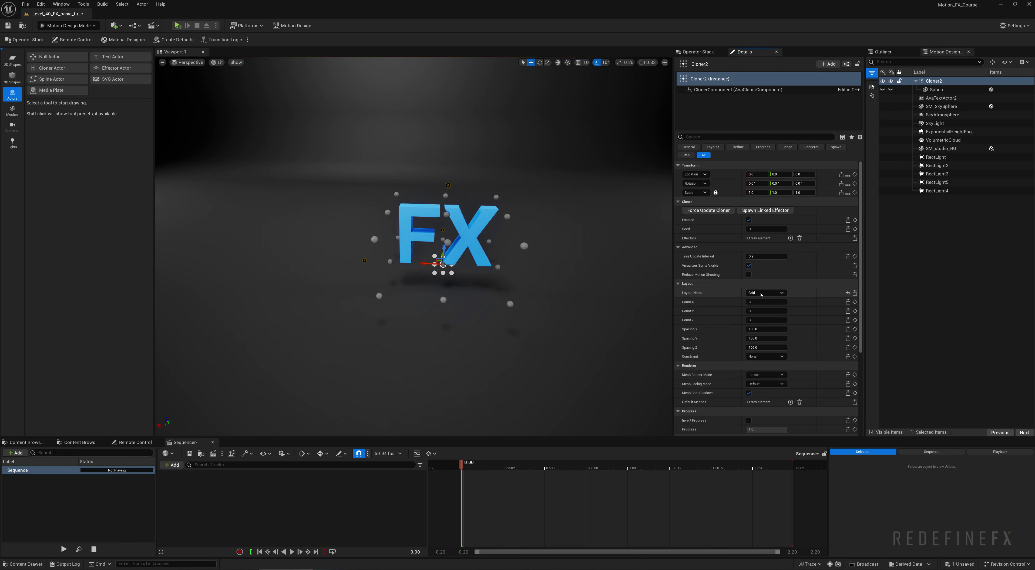
click(765, 293)
click(762, 337)
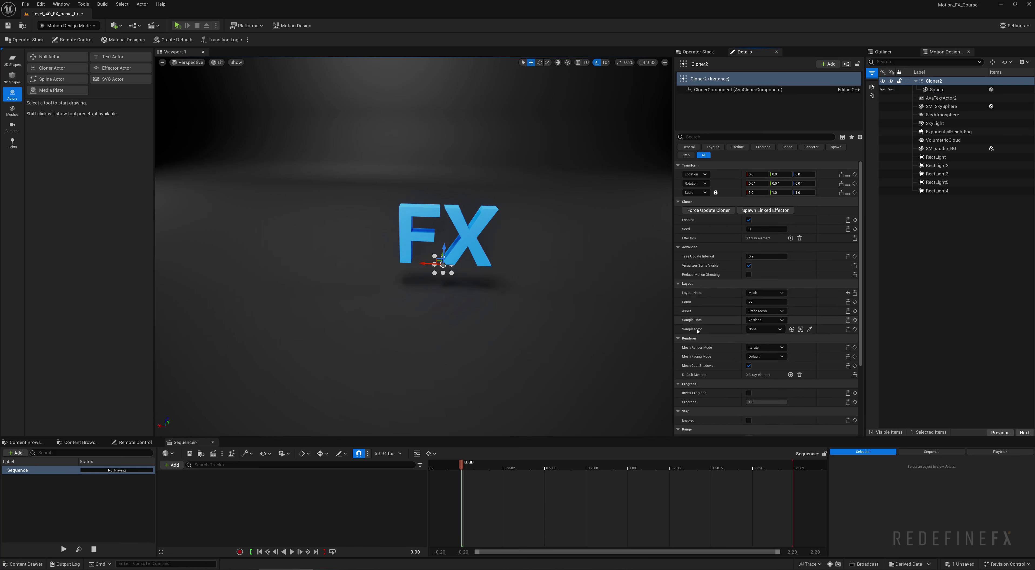
click(809, 329)
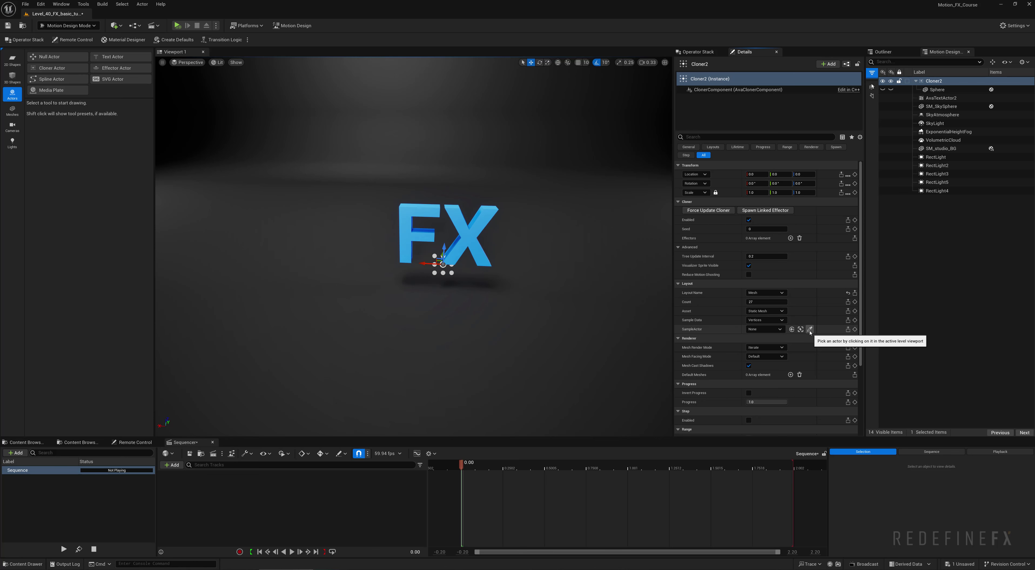
click(473, 238)
scroll(472, 239, up, 5)
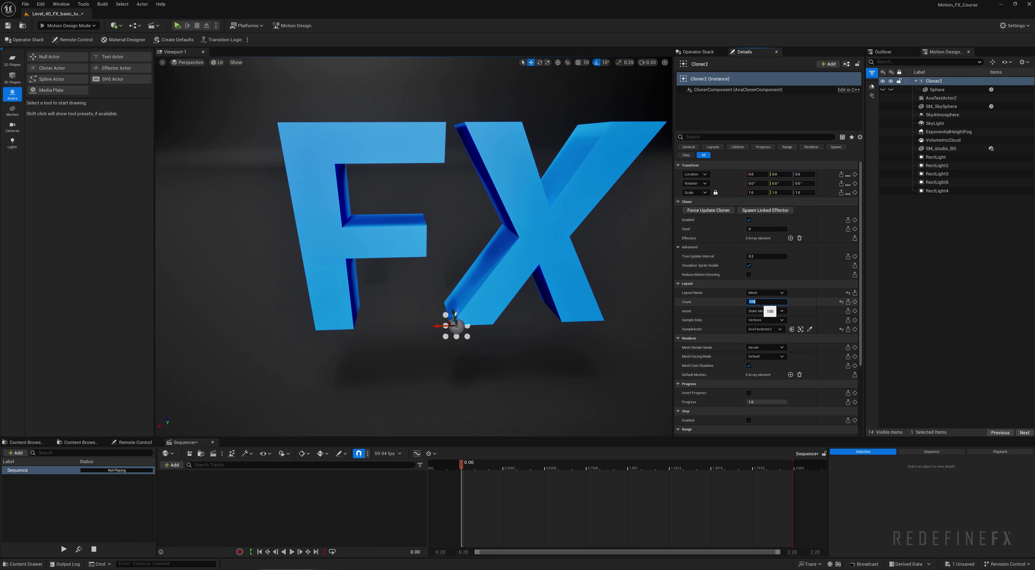
right_drag(476, 331, 432, 318)
- Change Cloner2's Sample Data from Triangles to Vertices
click(755, 320)
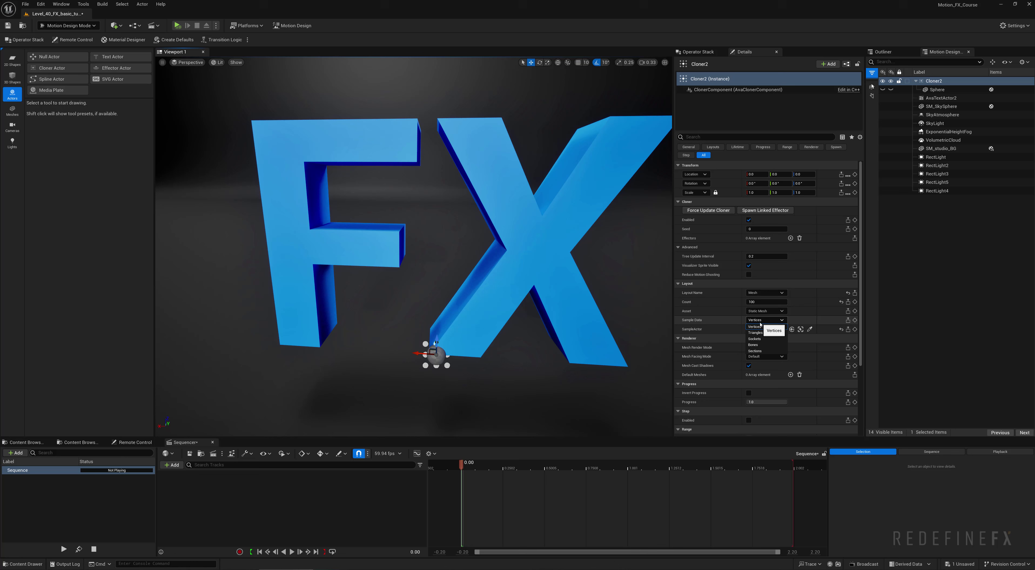
click(762, 336)
right_drag(627, 281, 511, 252)
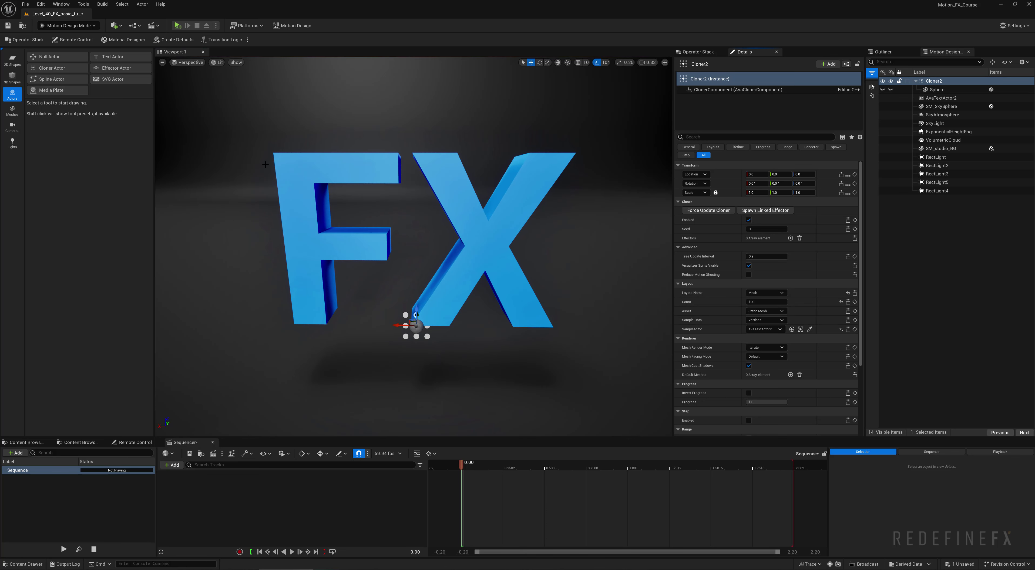
- Switch the viewport to Wireframe and orbit around the FX text
click(219, 63)
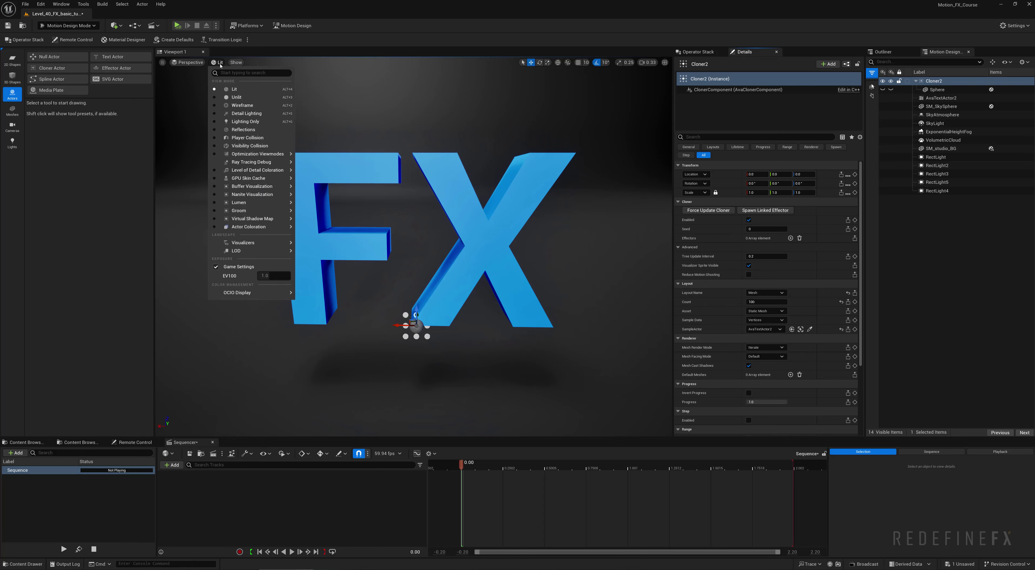
click(238, 108)
right_drag(413, 241, 426, 209)
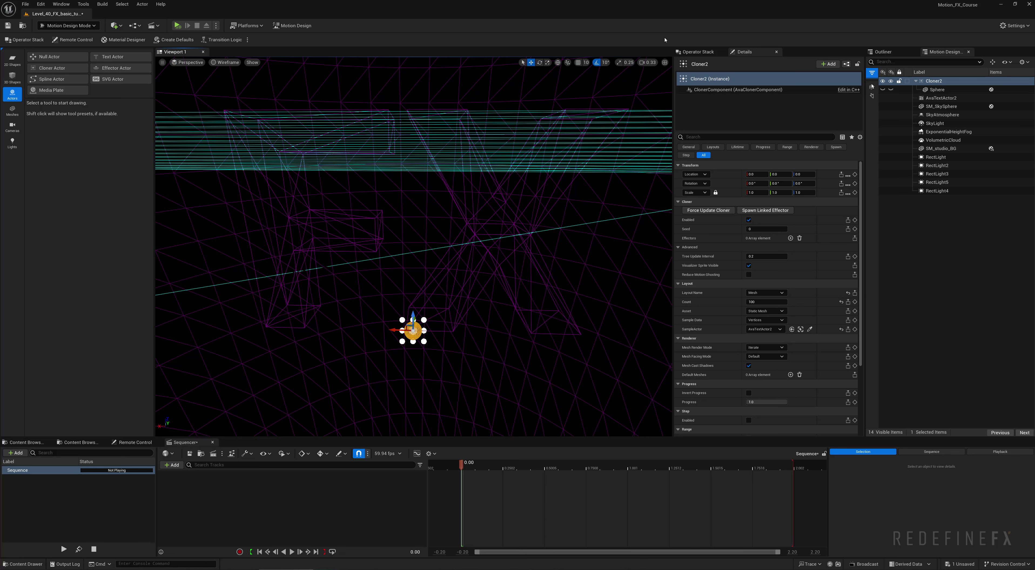
- Return to Lit shading, select the FX text actor, and enter Modeling Mode
click(225, 62)
click(234, 89)
click(940, 98)
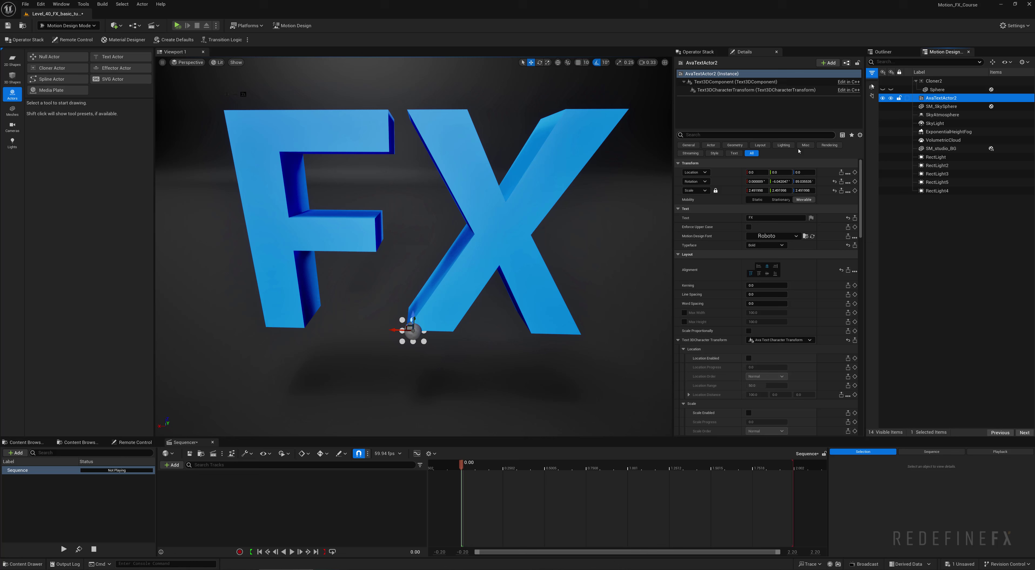
click(68, 26)
click(63, 66)
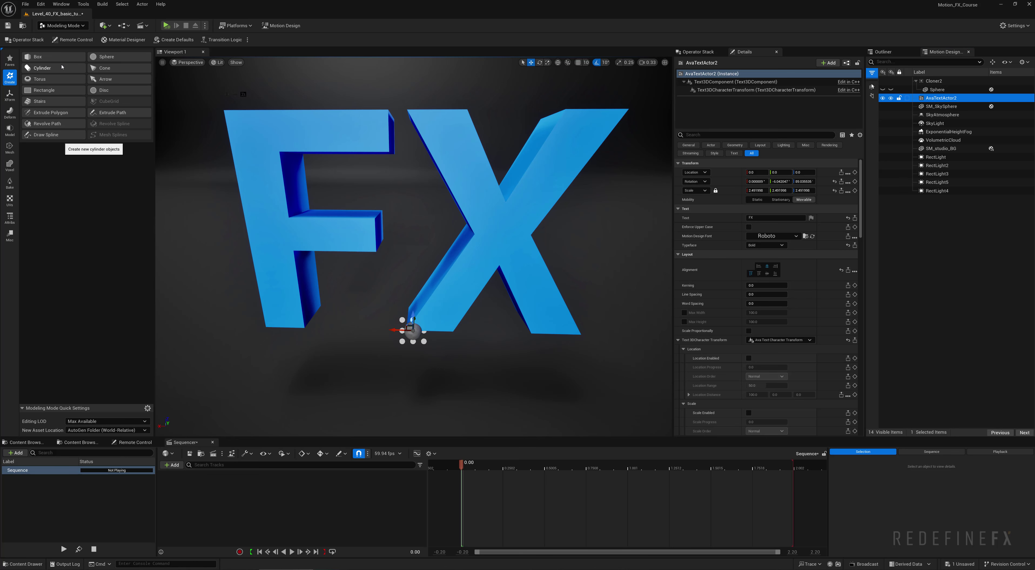
- Convert the FX text to a static mesh and merge it into one mesh named Combined
click(10, 96)
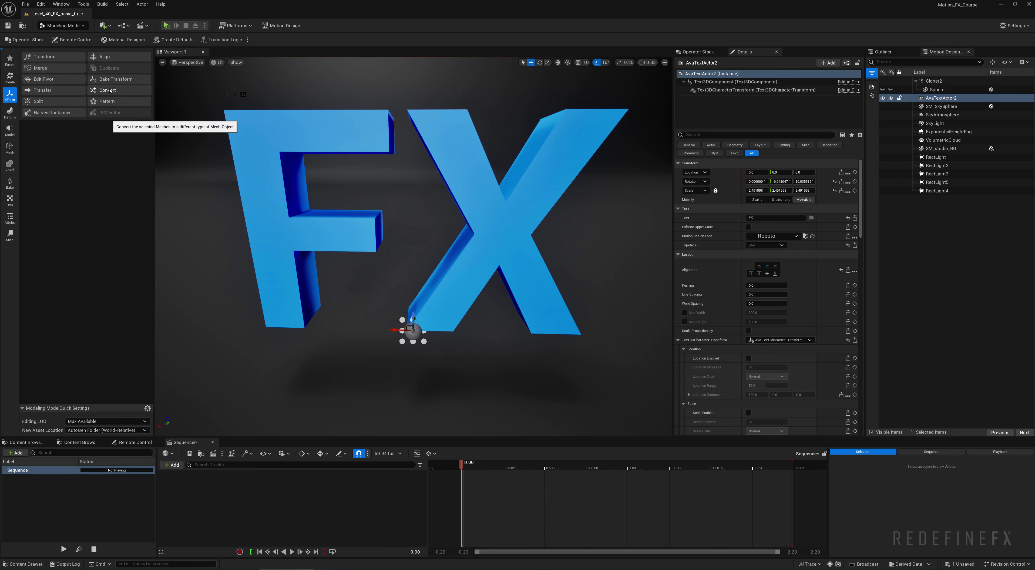
click(111, 91)
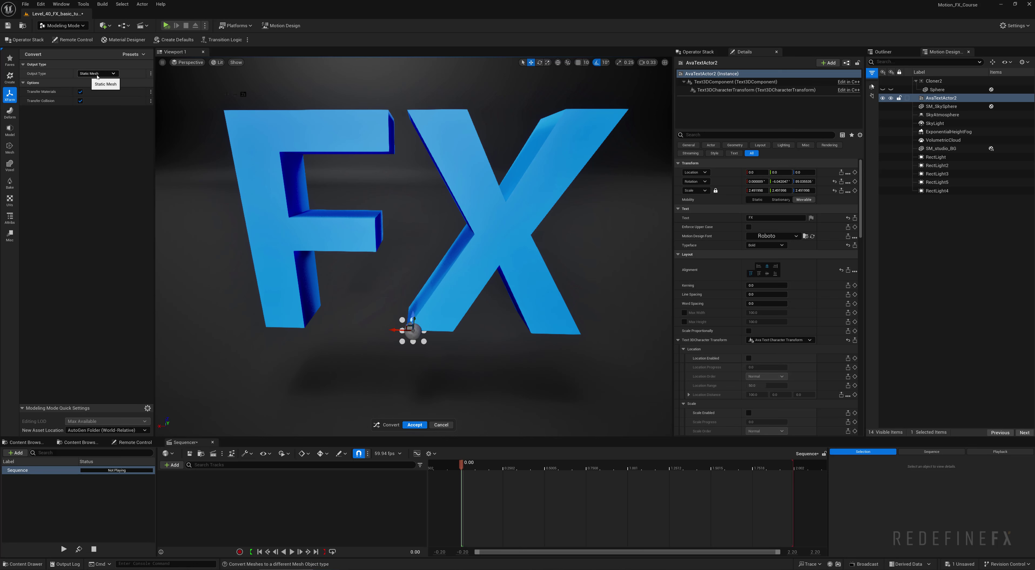
click(414, 424)
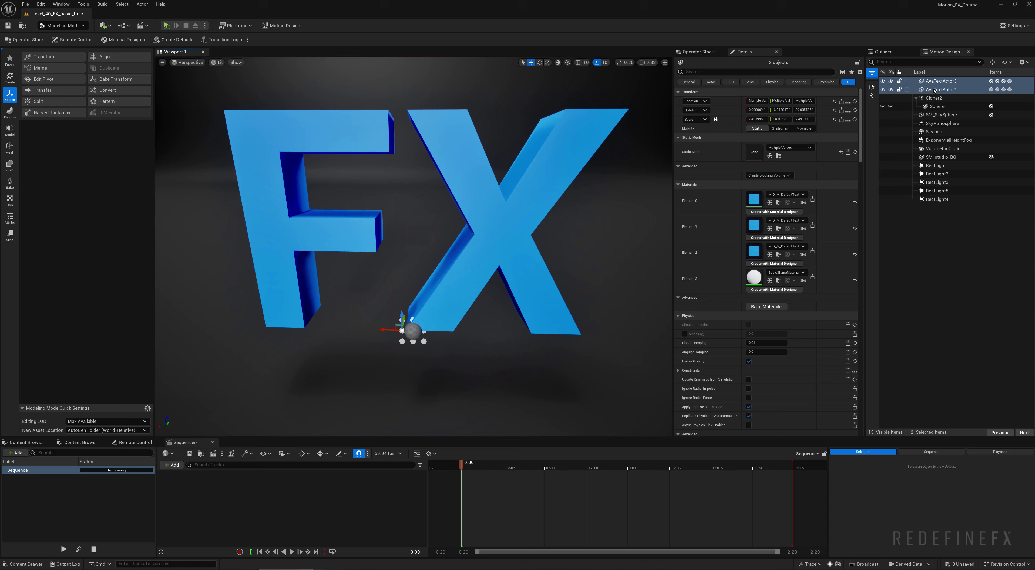
click(42, 69)
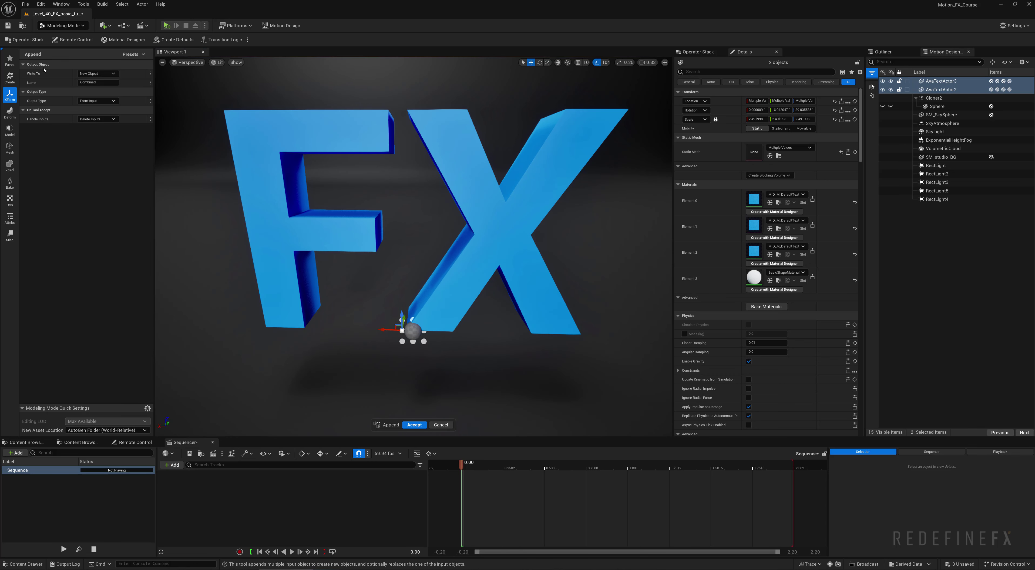
click(414, 425)
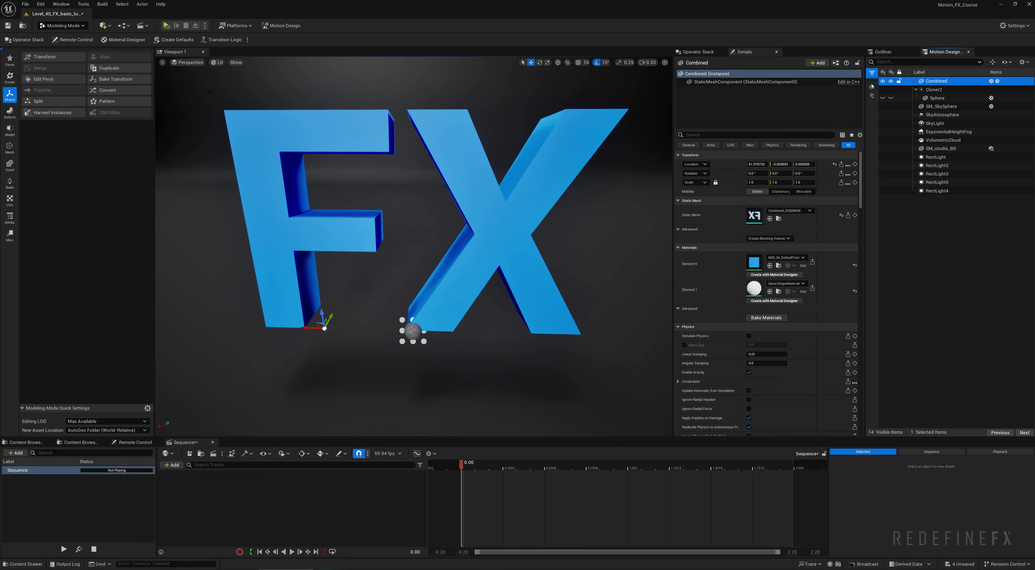
- Open Remesh on the Combined FX mesh and inspect its dense triangle preview in wireframe
click(10, 147)
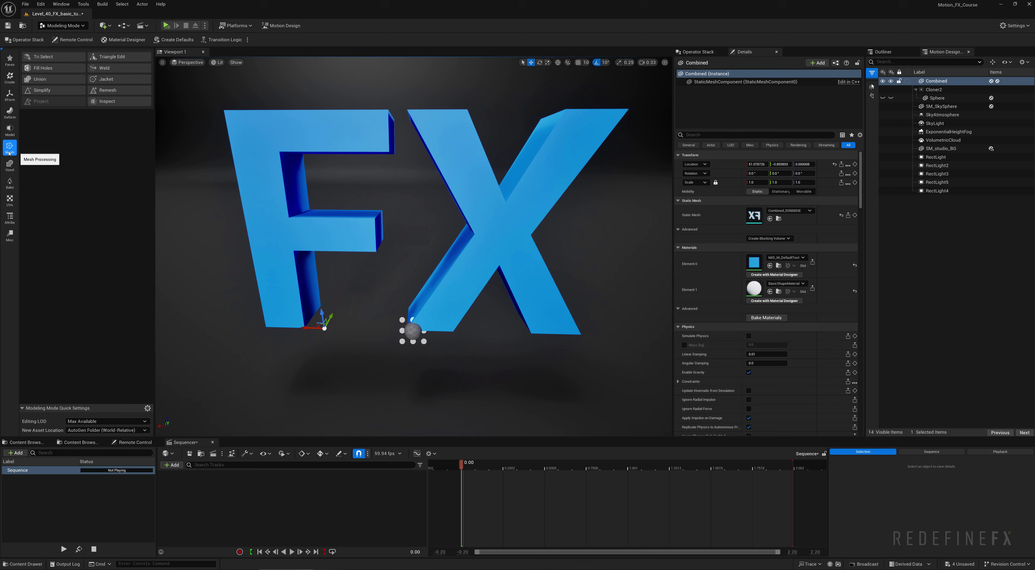
click(218, 63)
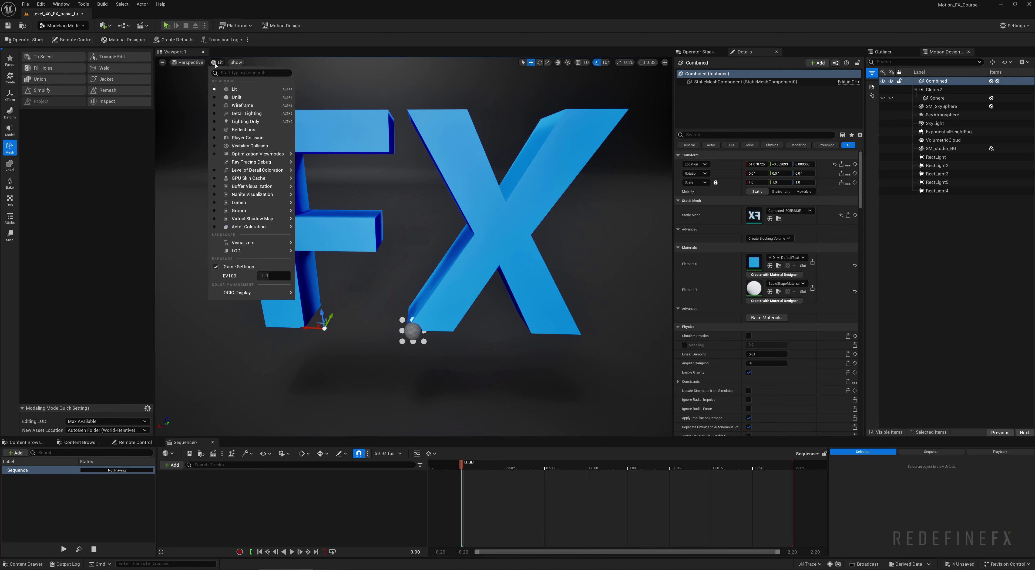
click(232, 105)
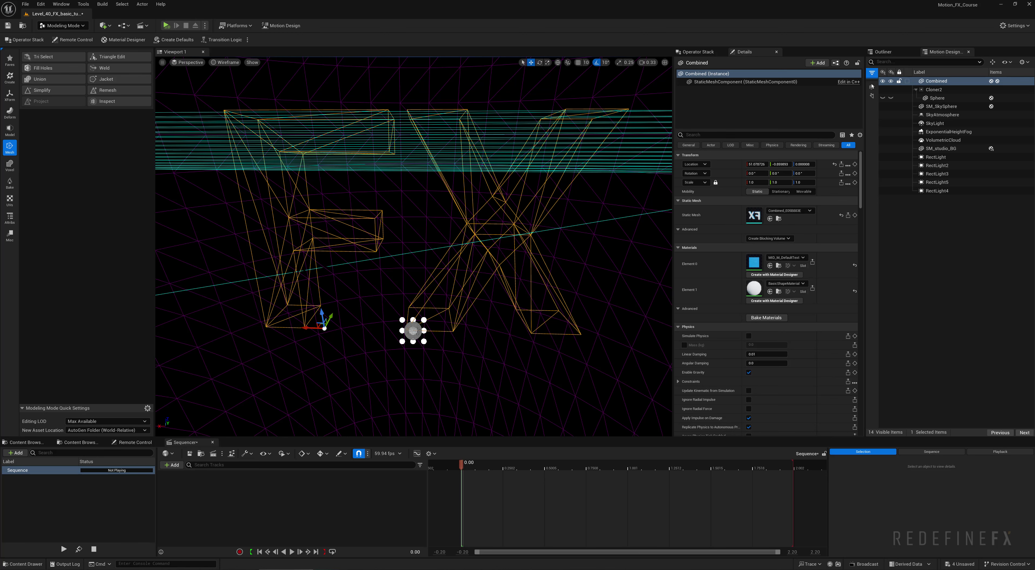
click(106, 90)
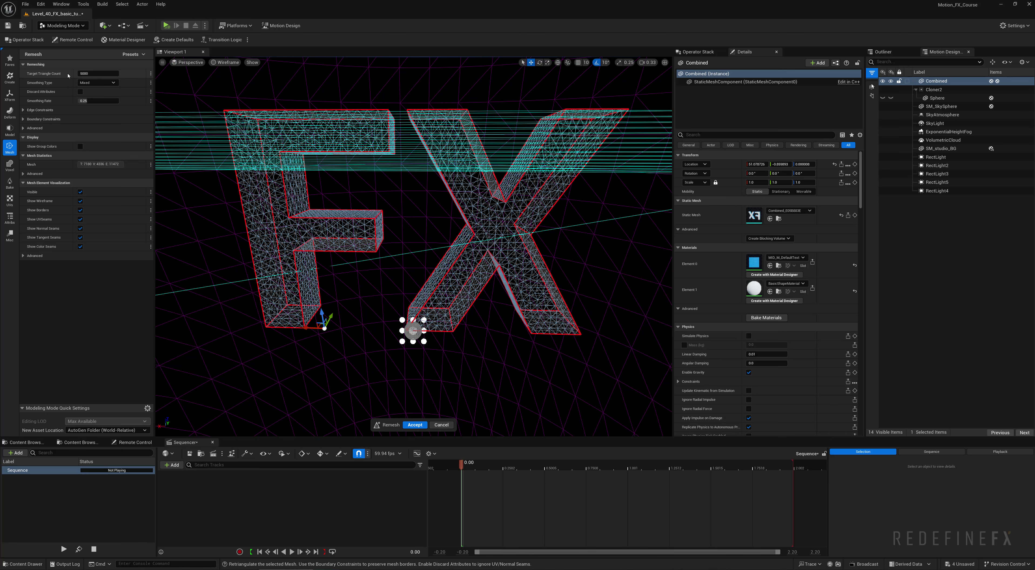
middle_drag(180, 128, 178, 146)
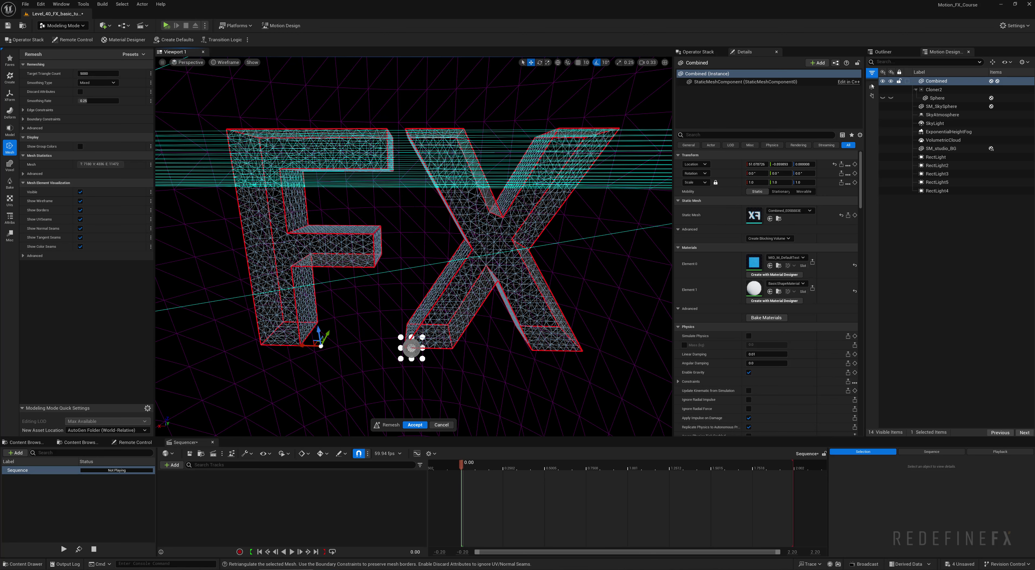
scroll(414, 247, up, 5)
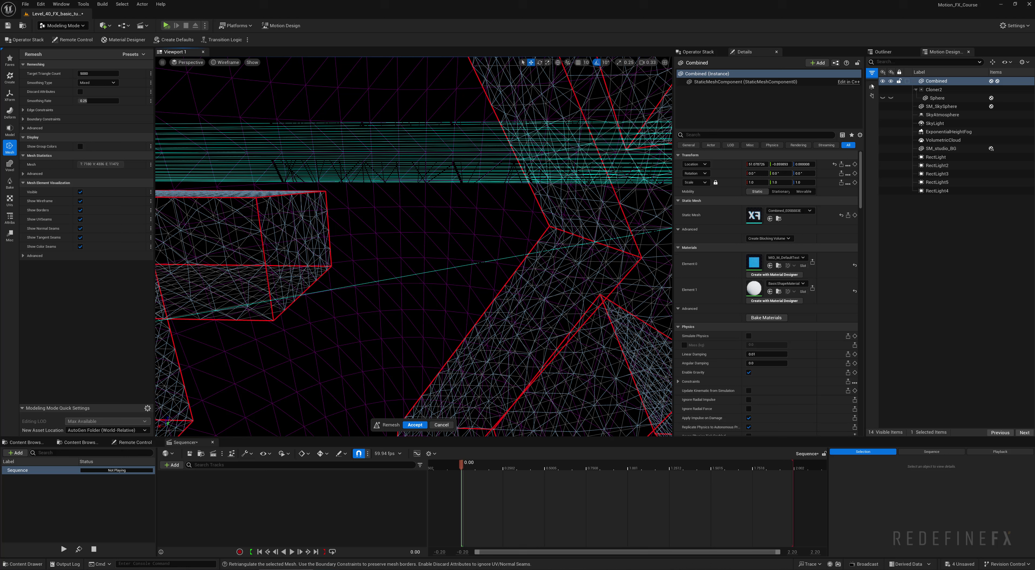
scroll(414, 247, down, 5)
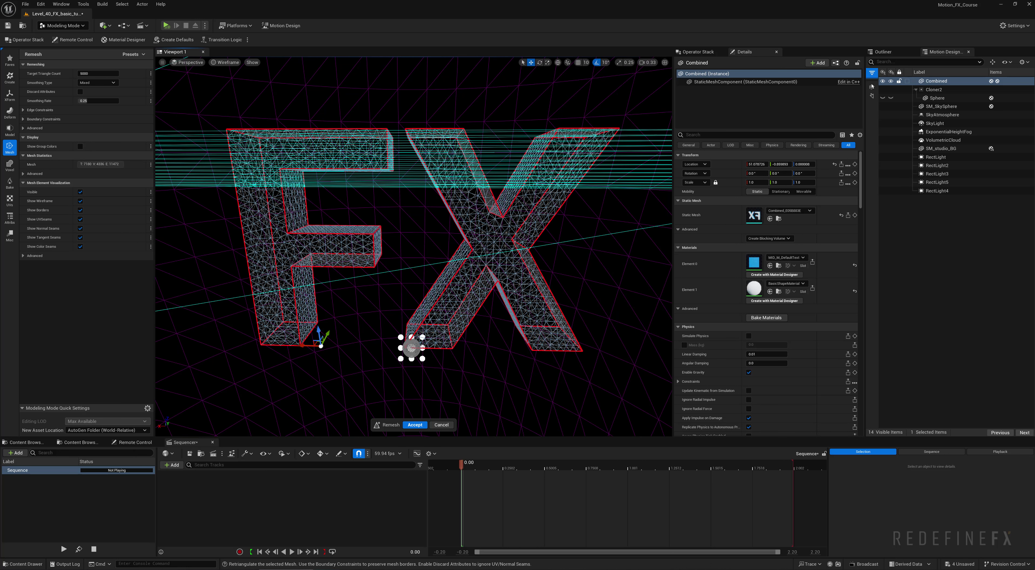
- Accept the remeshed FX text and set Cloner2's SampleActor to the Combined mesh with the eyedropper
click(414, 425)
click(941, 91)
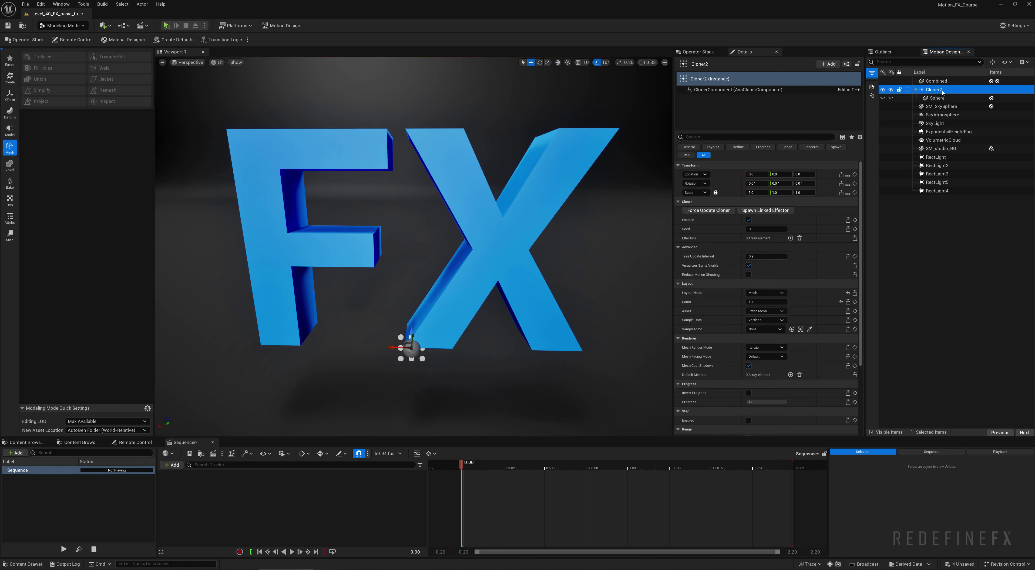
click(809, 329)
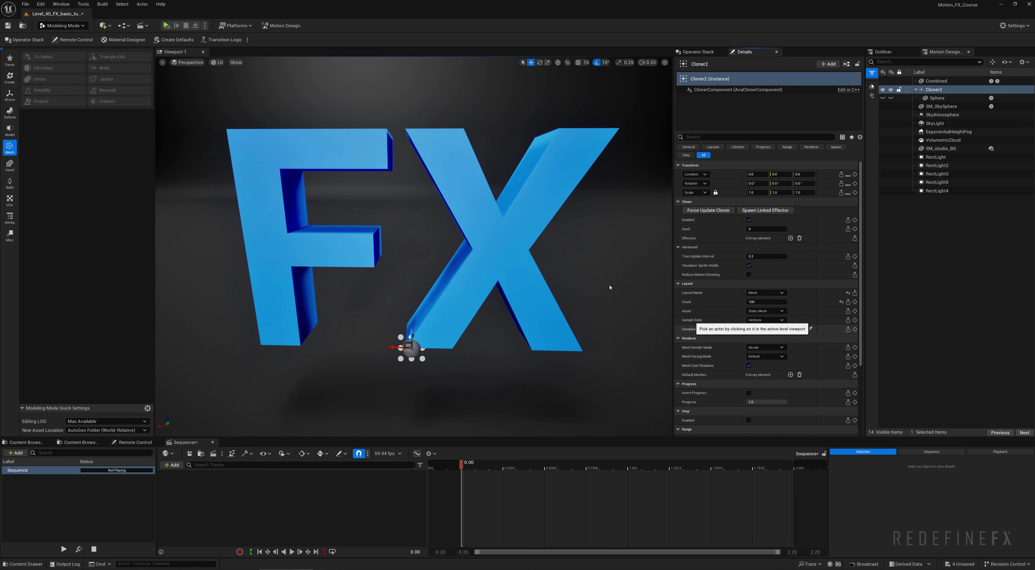
click(513, 225)
right_drag(513, 225, 530, 214)
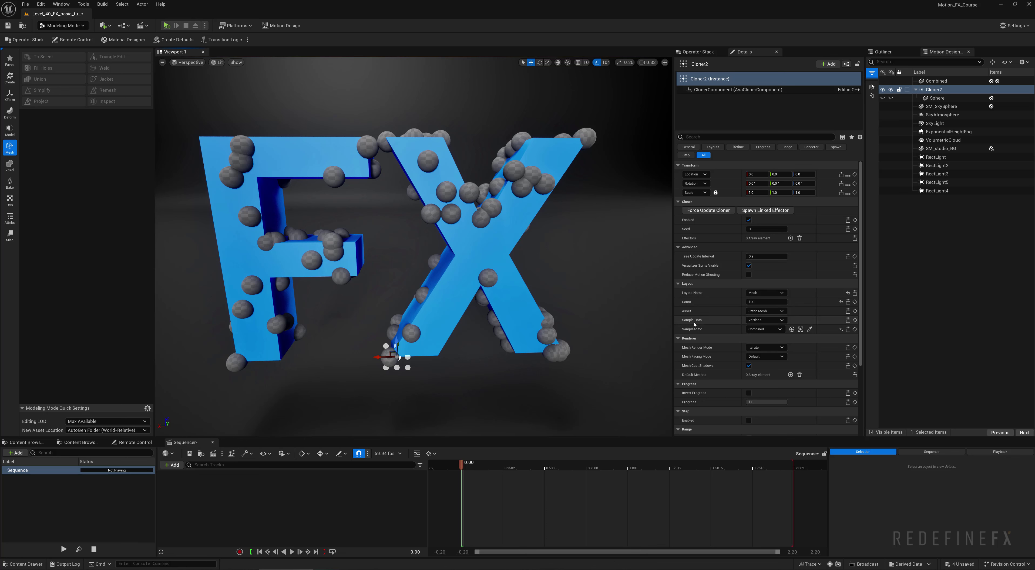
- Set Cloner2's Sample Data to Triangles with a clone Count of 1000
click(760, 323)
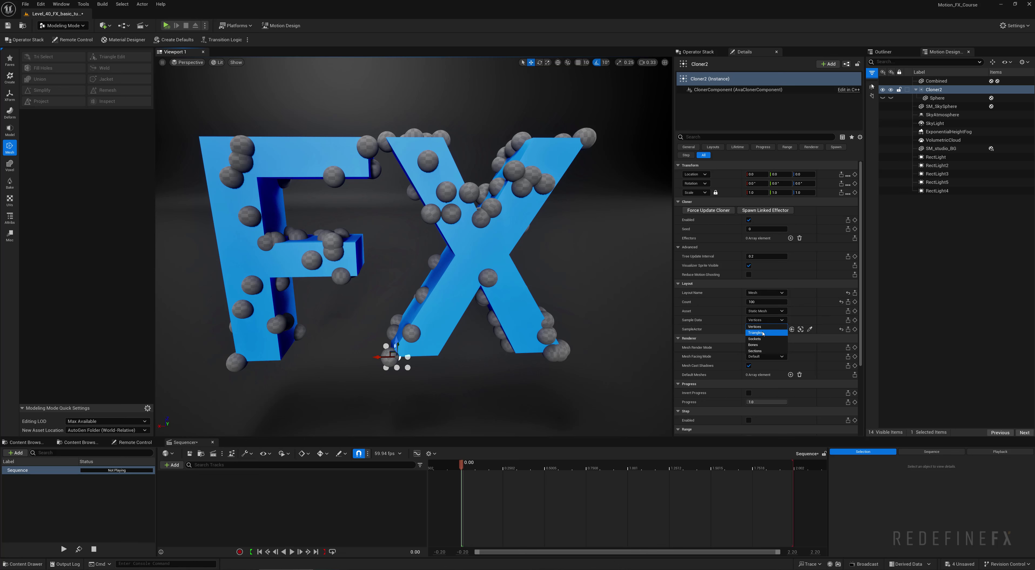
click(761, 333)
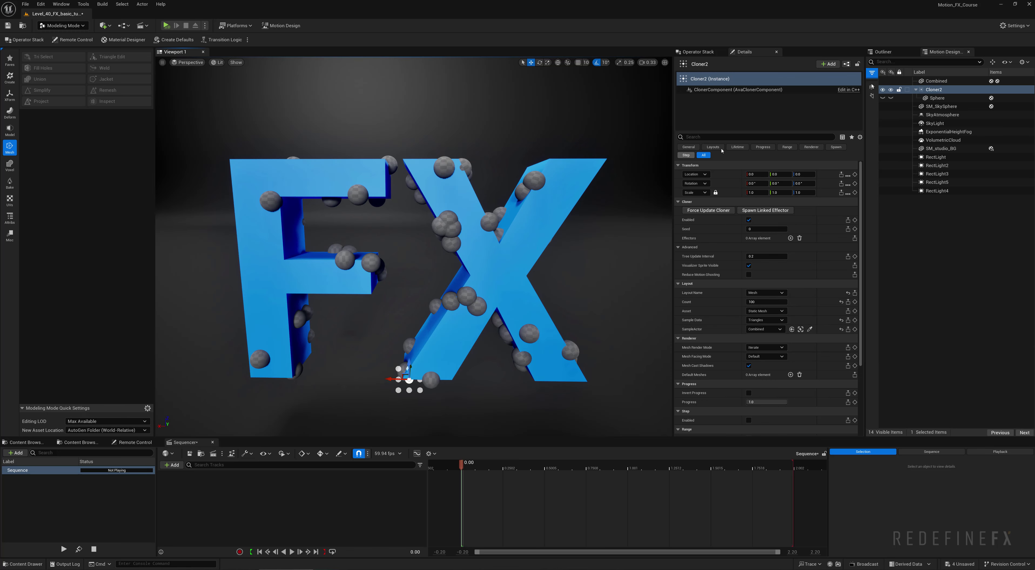
click(766, 302)
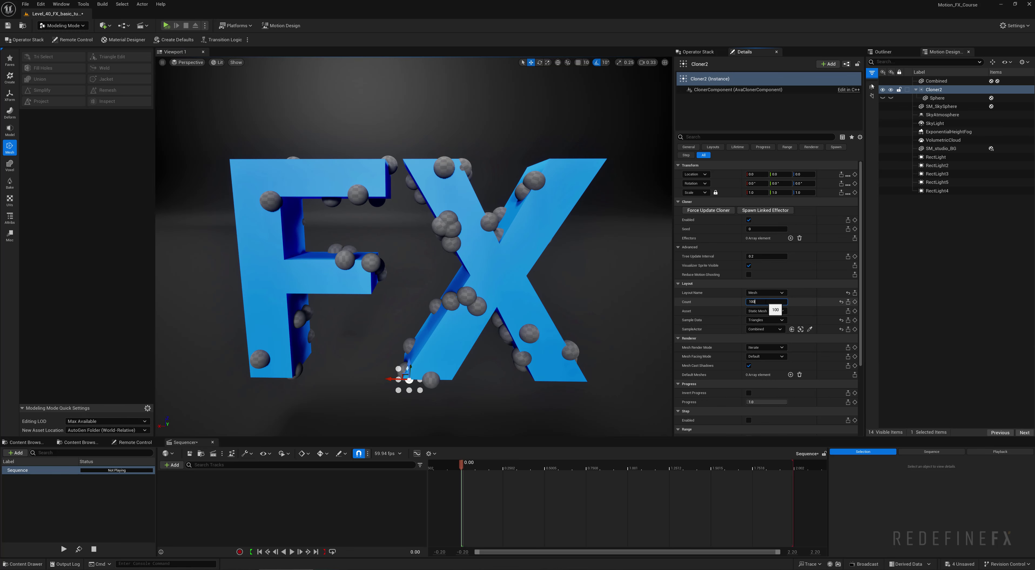
text(0)
key(Return)
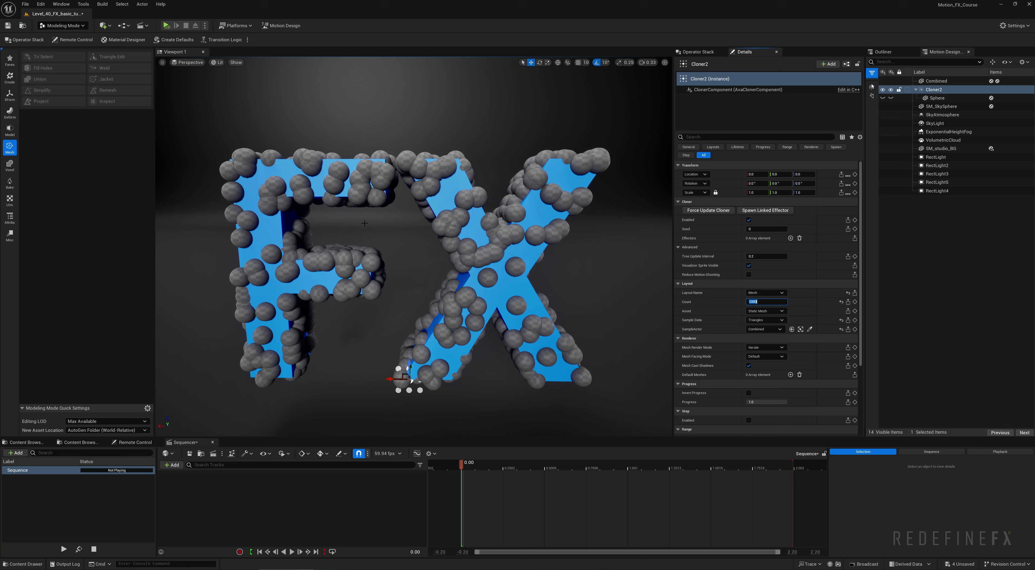
- Hide the Combined FX text mesh in the Outliner and reselect Cloner2
click(512, 296)
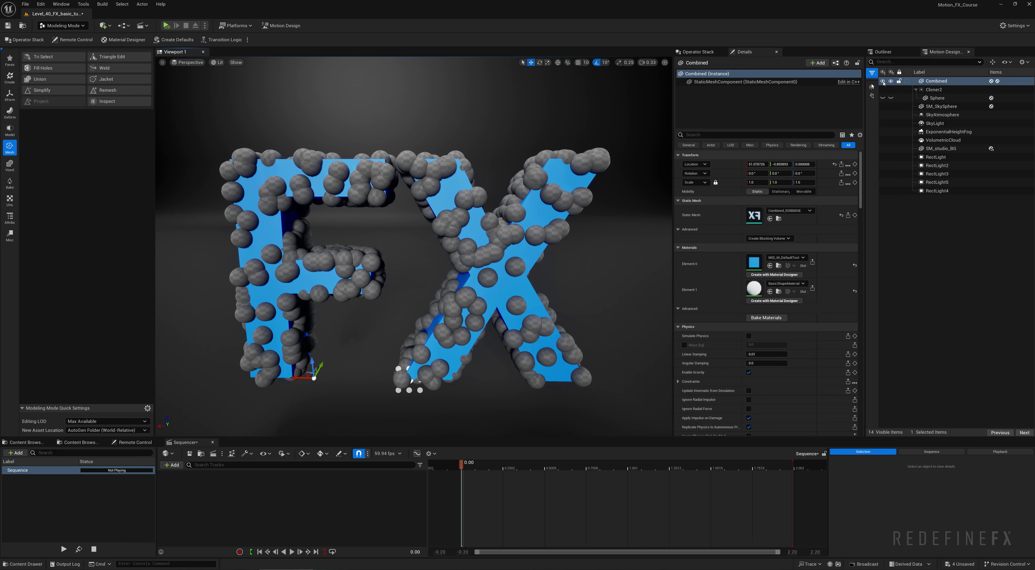
click(883, 81)
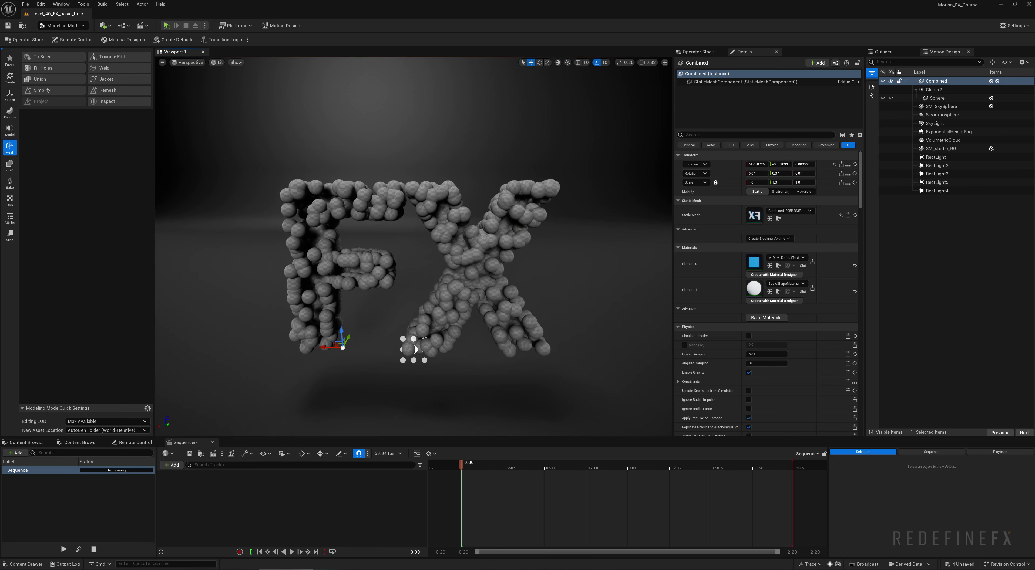
click(933, 90)
- Set Cloner2's spawn LoopMode to Infinite and BehaviorMode to Rate at 500
scroll(783, 241, down, 2)
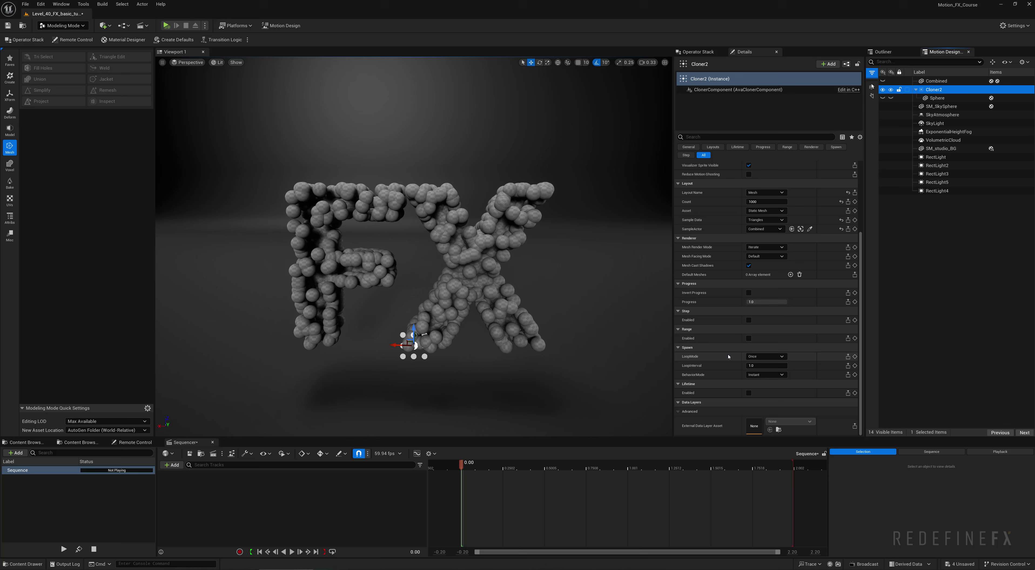
click(763, 357)
click(758, 370)
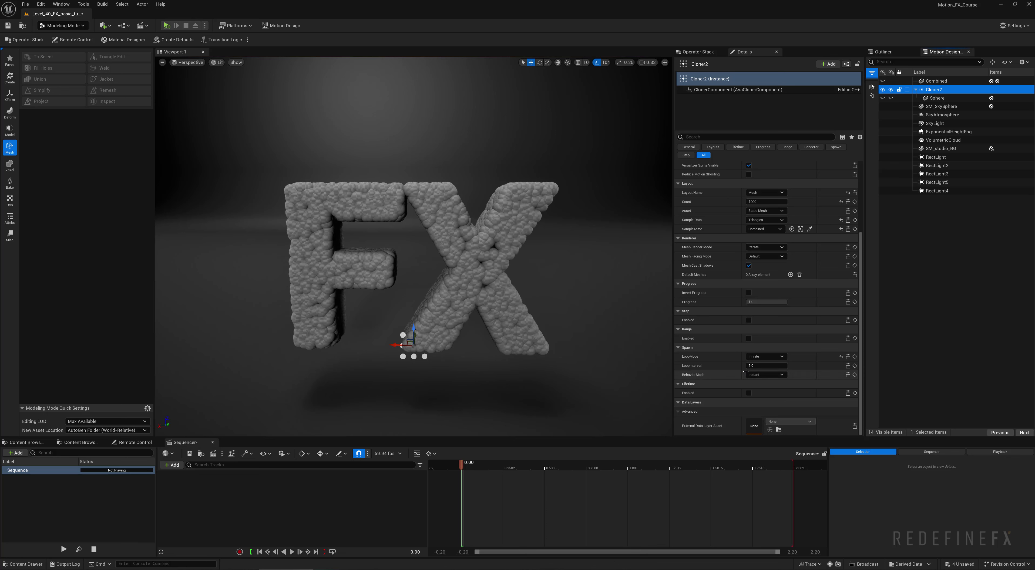
click(765, 375)
click(752, 389)
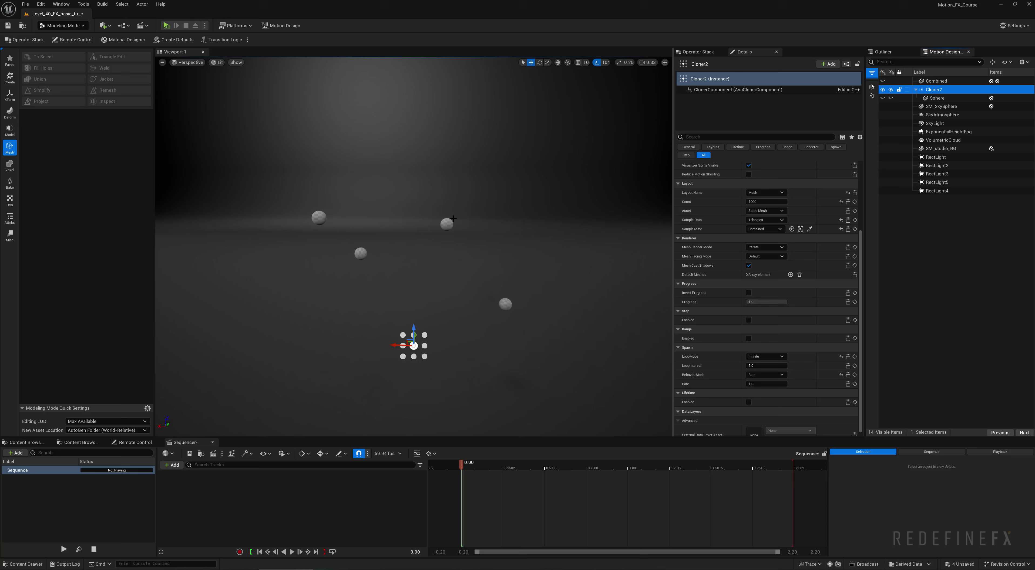
click(766, 384)
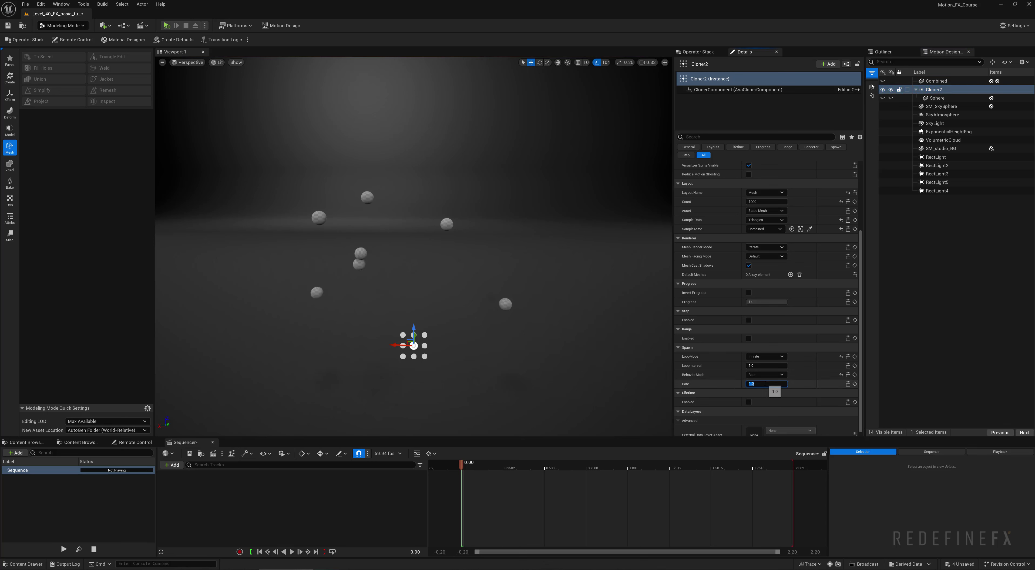
text(500)
key(Return)
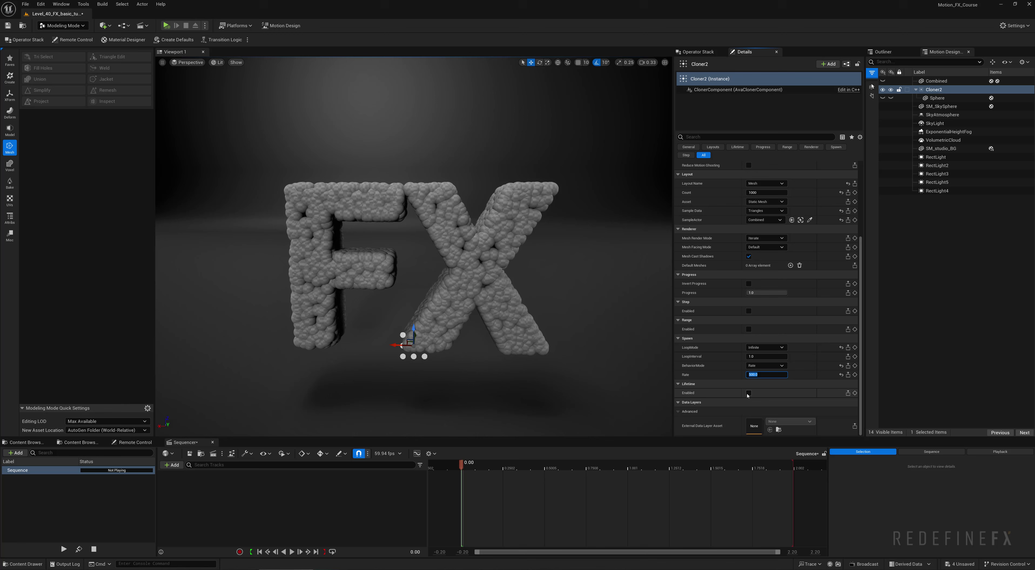
- Enable Cloner2's Lifetime with Min and Max of 4.0 seconds and turn on ScaleEnabled
click(748, 402)
scroll(759, 377, down, 2)
click(759, 375)
text(4)
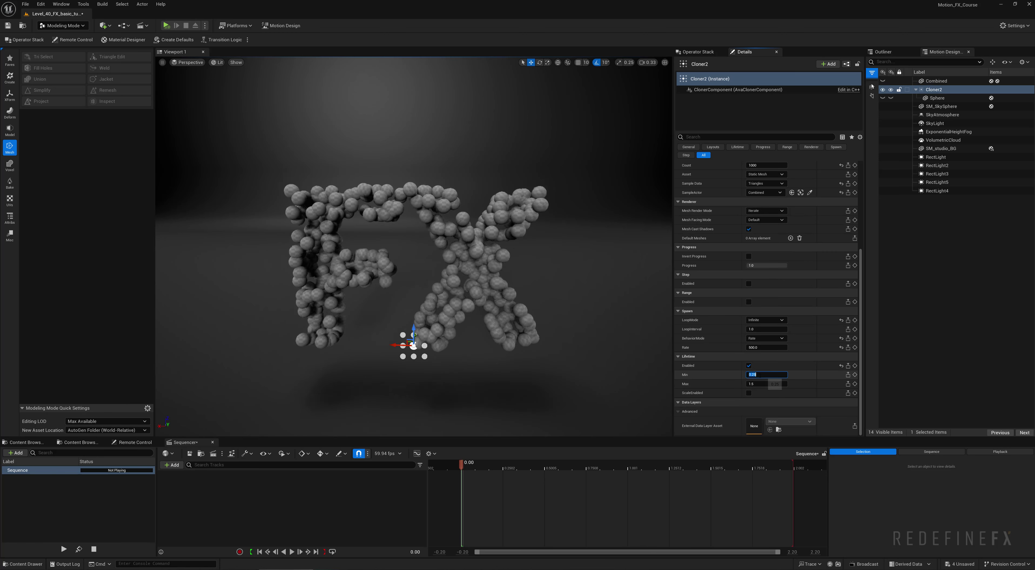
key(Return)
click(761, 384)
text(4)
key(Return)
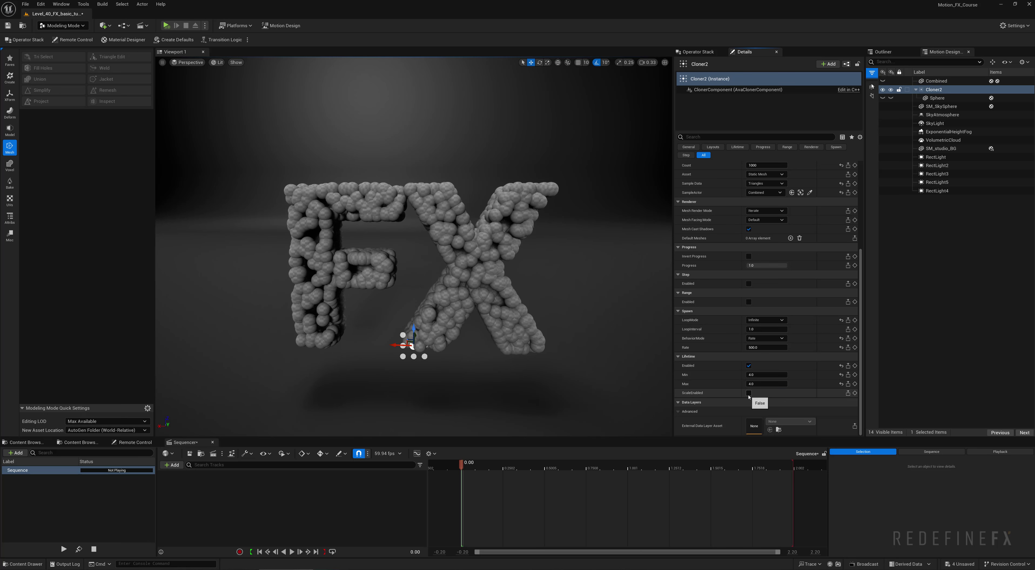
click(748, 393)
scroll(748, 397, down, 3)
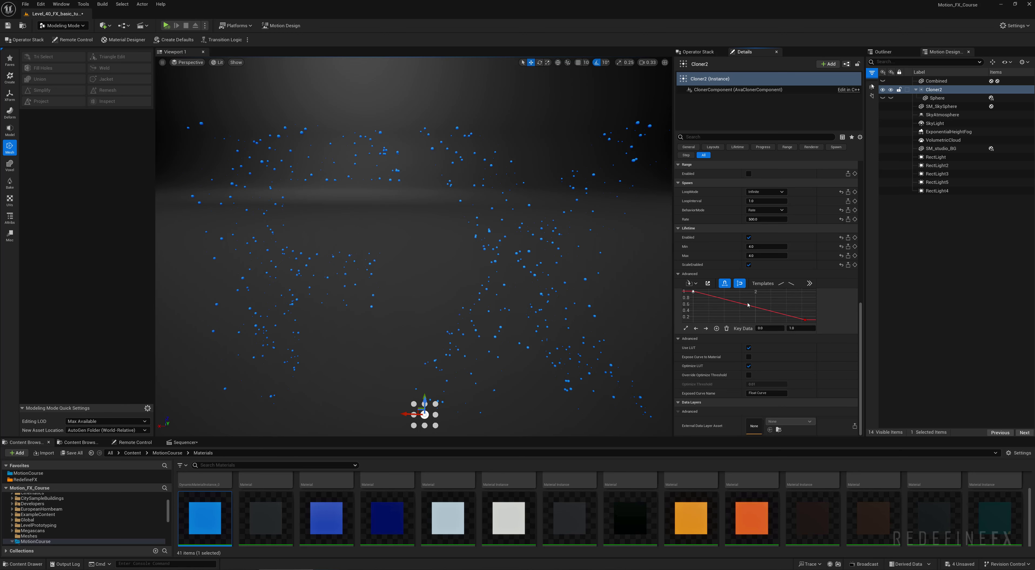
- Set the lifetime scale curve key value to 1.07
click(801, 328)
text(1.07)
key(Return)
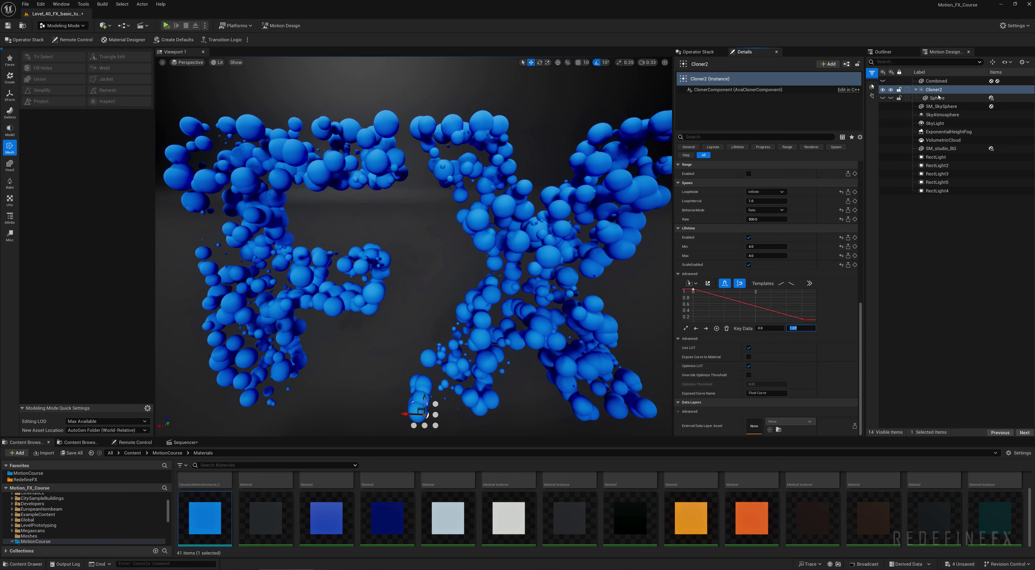
- Duplicate the Sphere under Cloner2 with Ctrl+D to create Sphere2
click(937, 98)
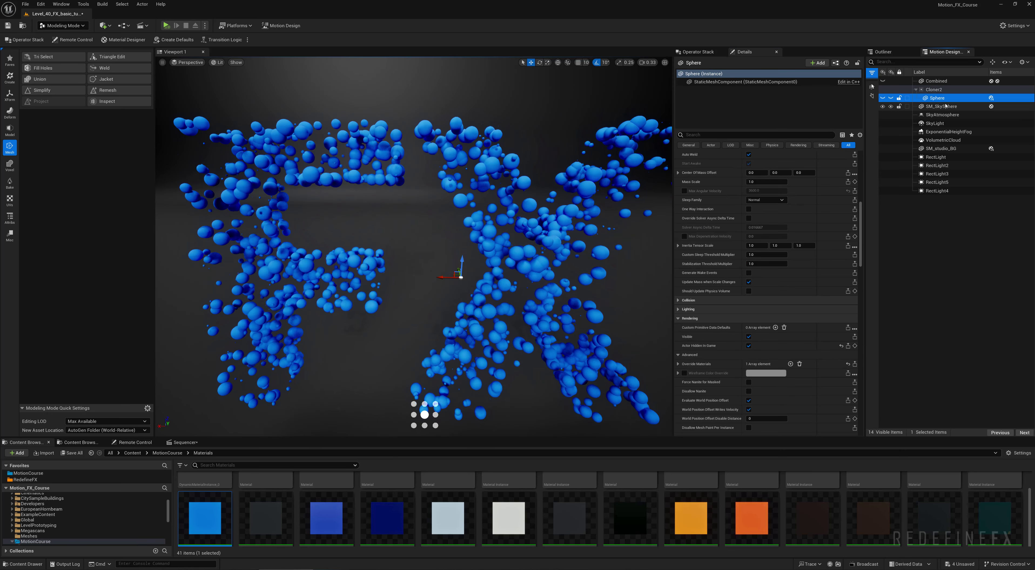
key(ctrl+d)
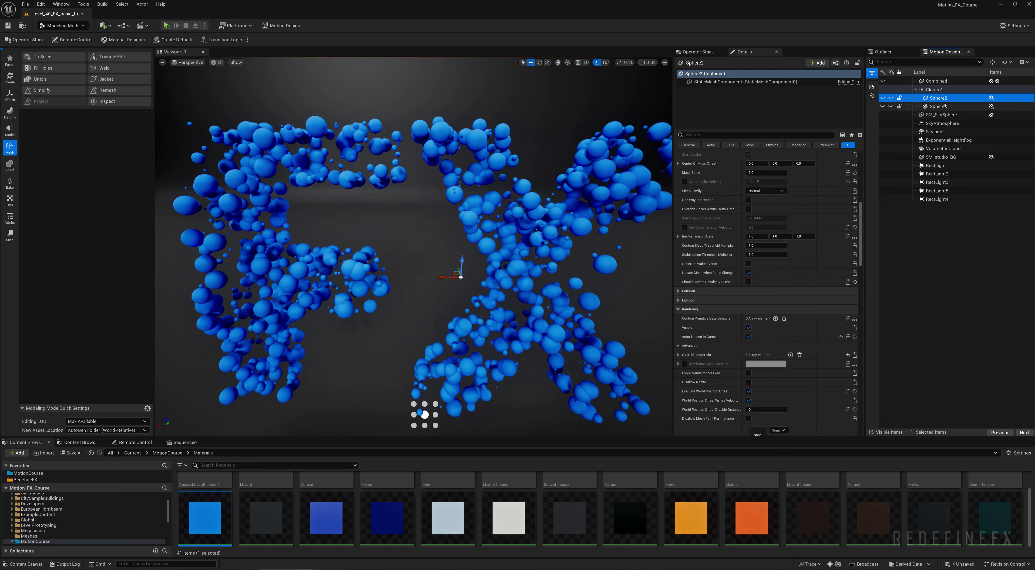